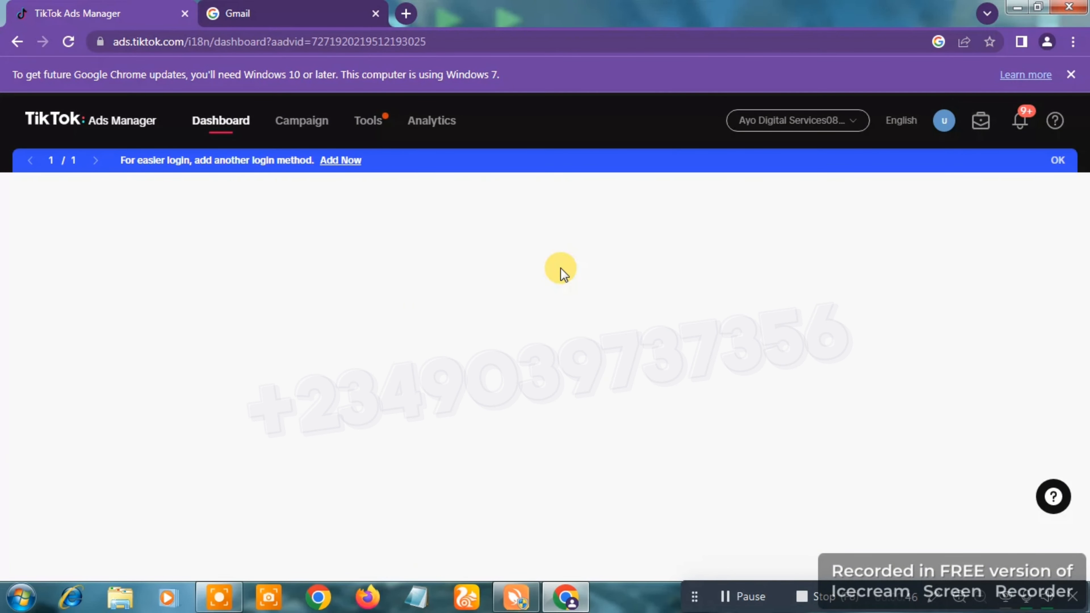
# Step: Start creating a new ad and choose Community interaction as the advertising objective
pyautogui.moveTo(856, 283)
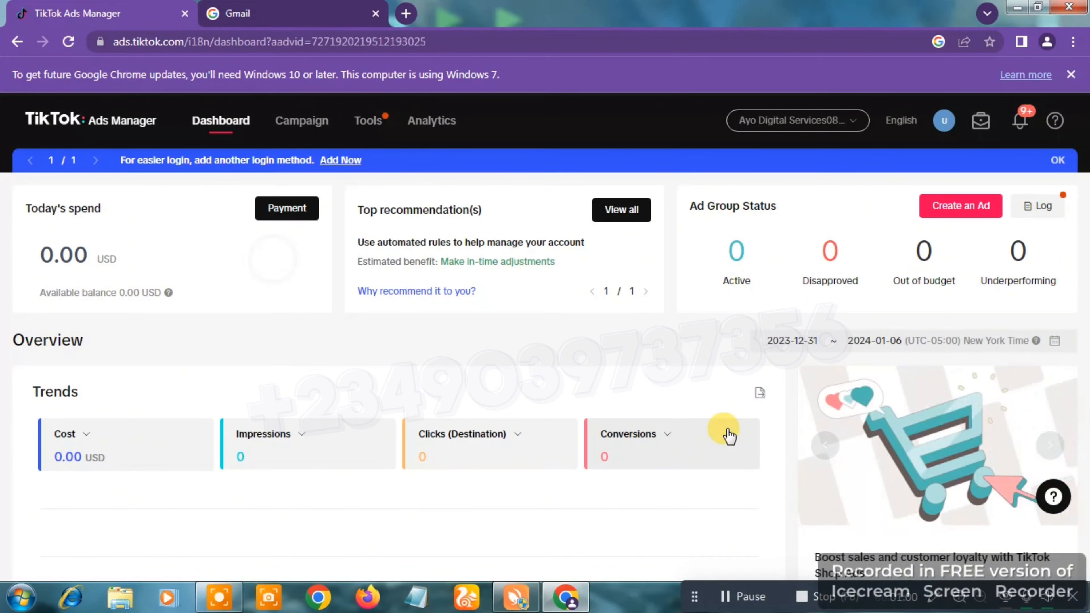
pyautogui.click(976, 210)
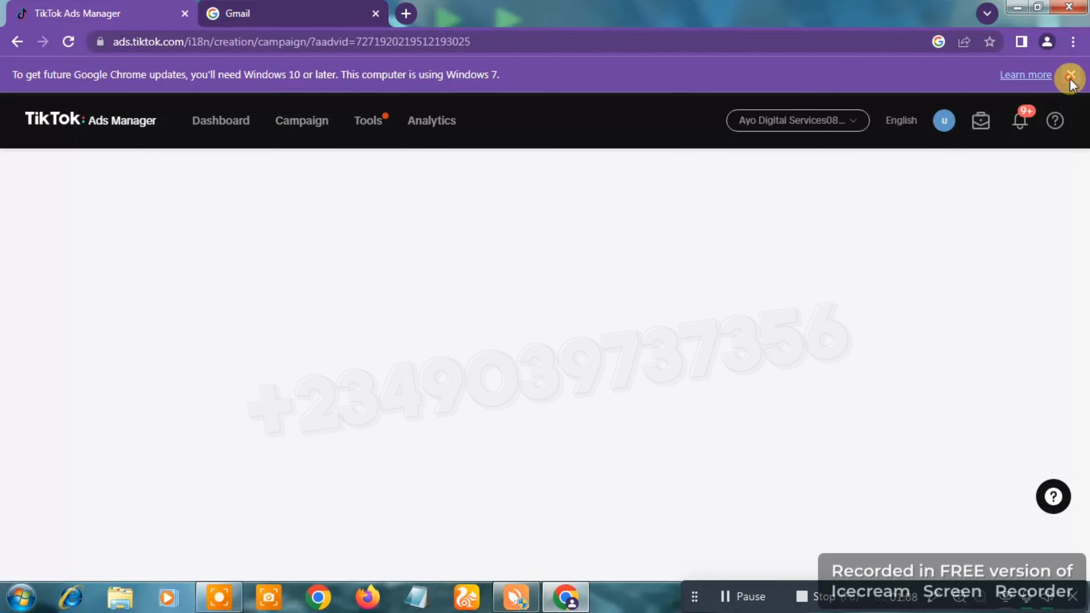
pyautogui.click(1070, 75)
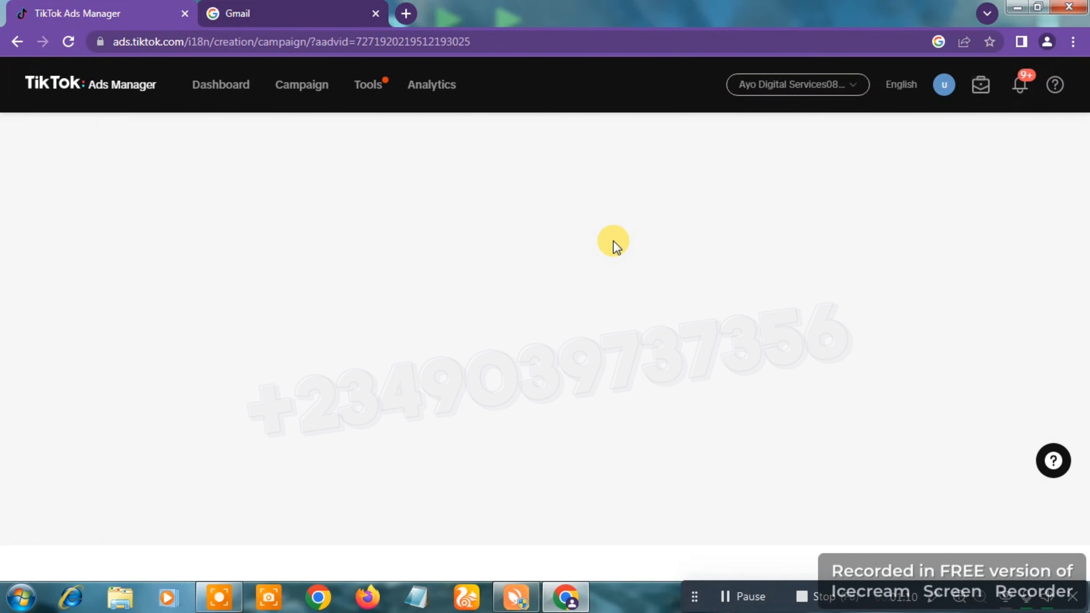
pyautogui.scroll(-3, 614, 243)
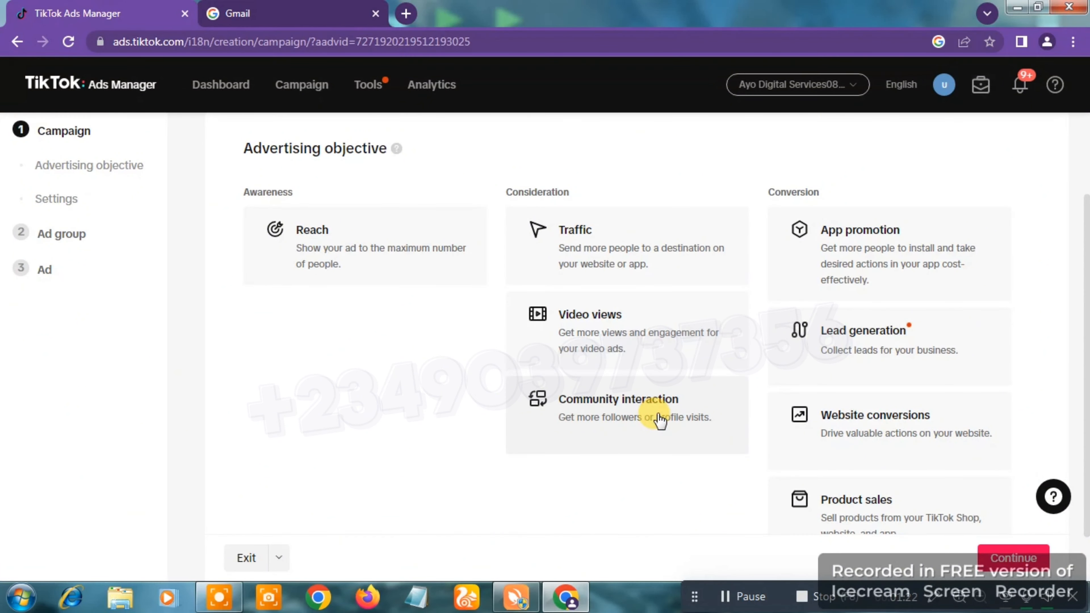
pyautogui.click(660, 420)
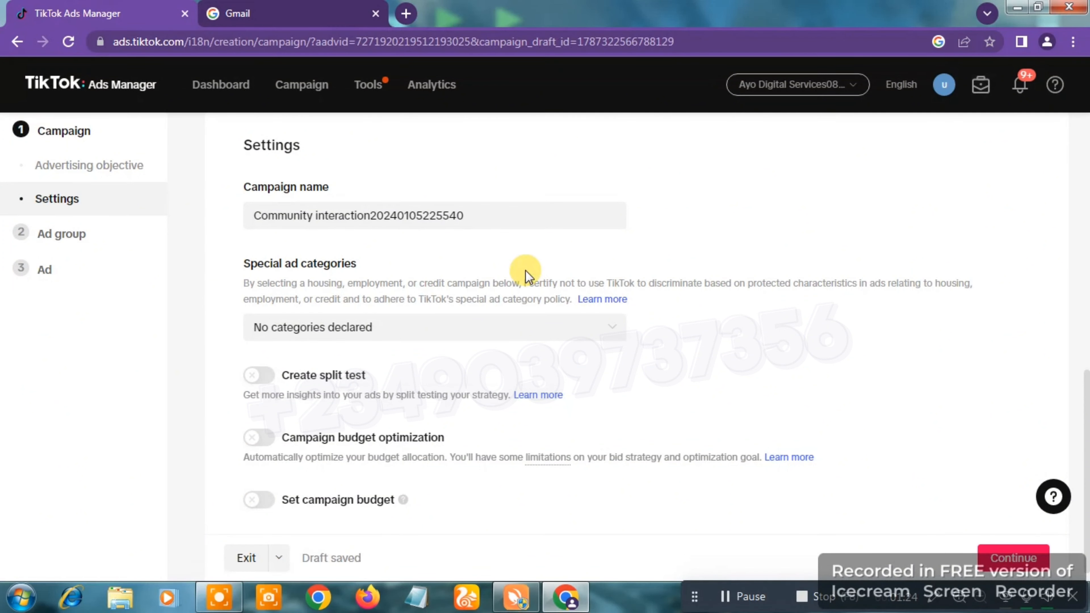
# Step: Replace the default campaign name with "1 million followers"
pyautogui.click(479, 222)
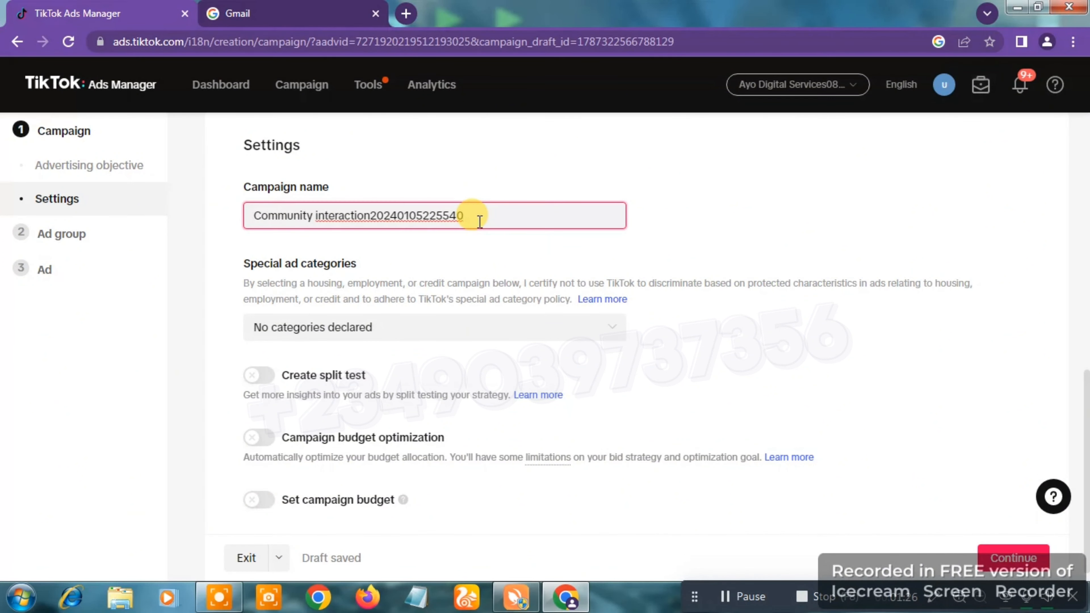
pyautogui.click(477, 220)
pyautogui.hotkey('ctrl', 'a')
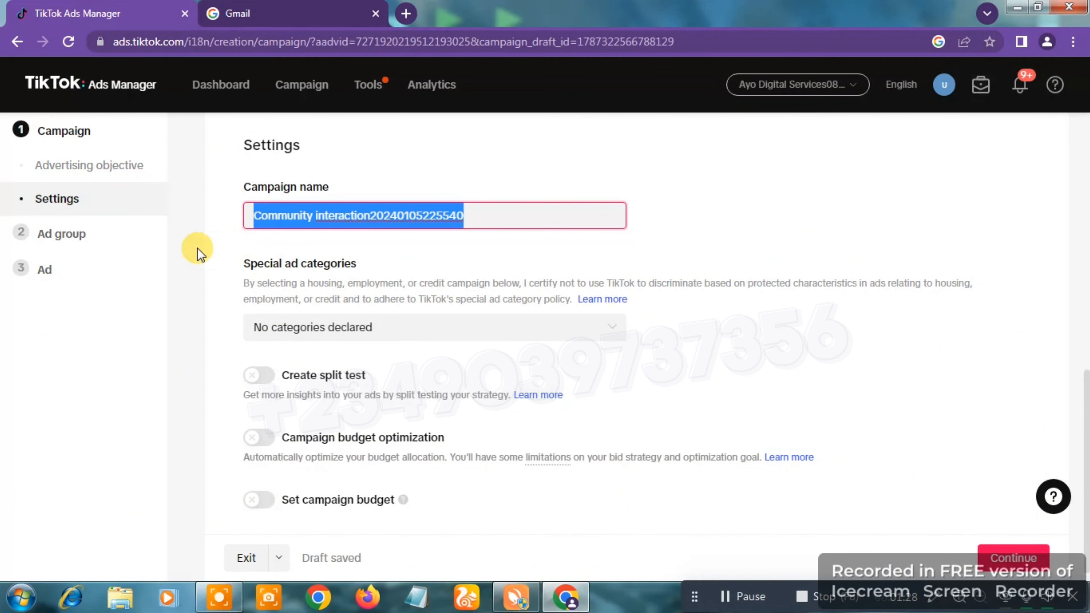
pyautogui.press('BackSpace')
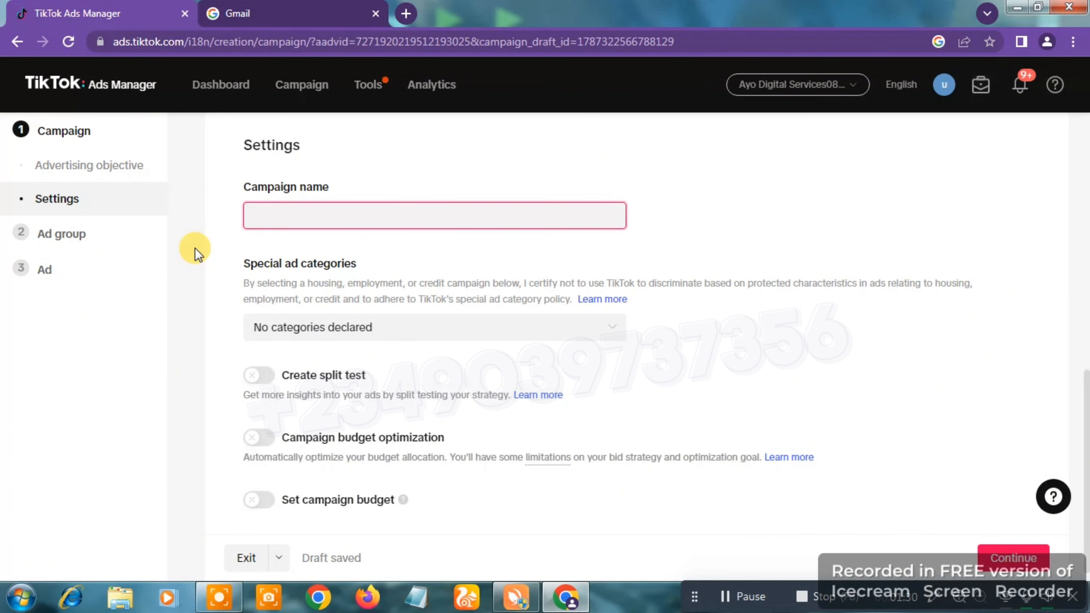
pyautogui.write('1 million followers')
pyautogui.click(511, 236)
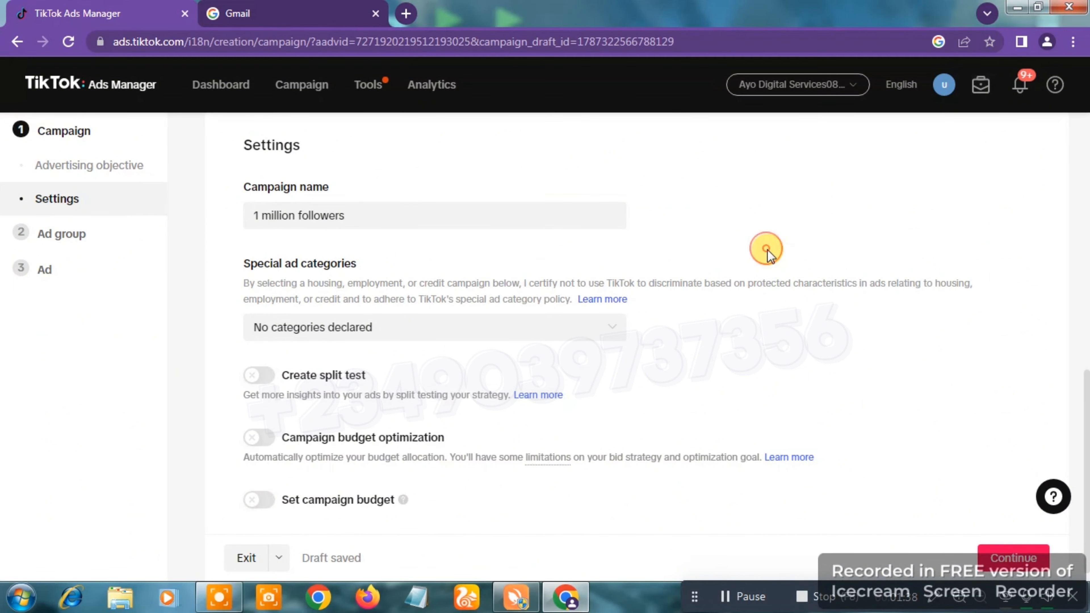
pyautogui.click(767, 250)
# Step: Continue to the ad group setup and dismiss the naming template tip
pyautogui.scroll(-1, 767, 249)
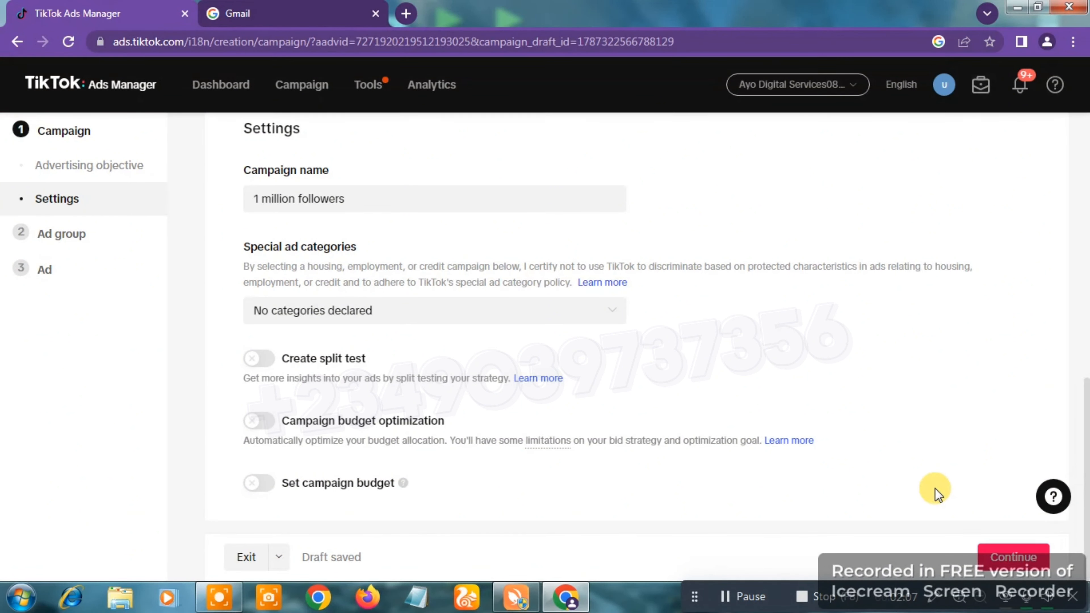
pyautogui.click(1012, 564)
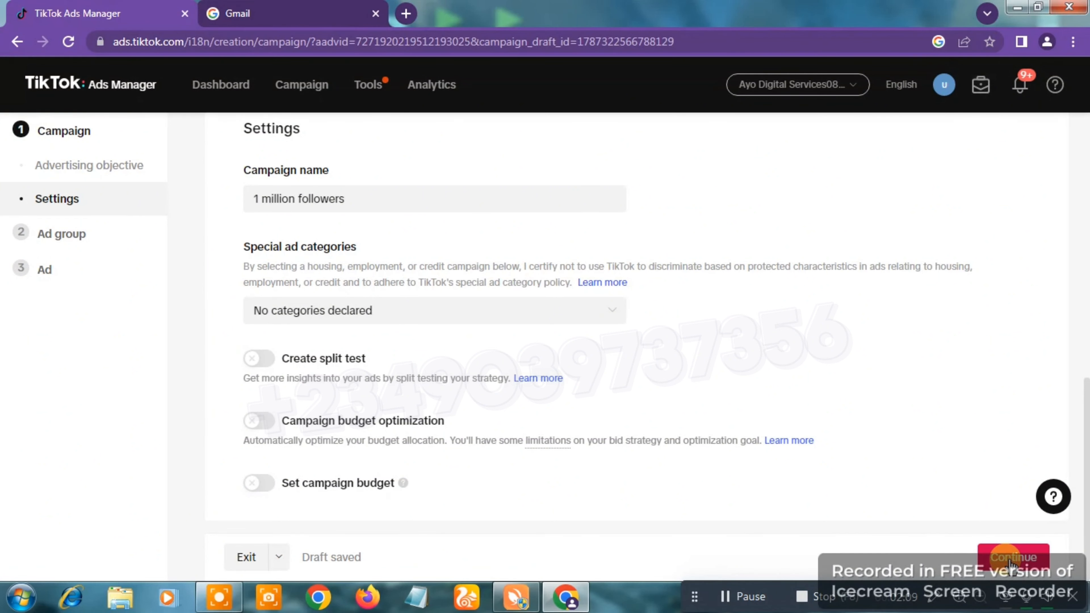
pyautogui.click(1012, 564)
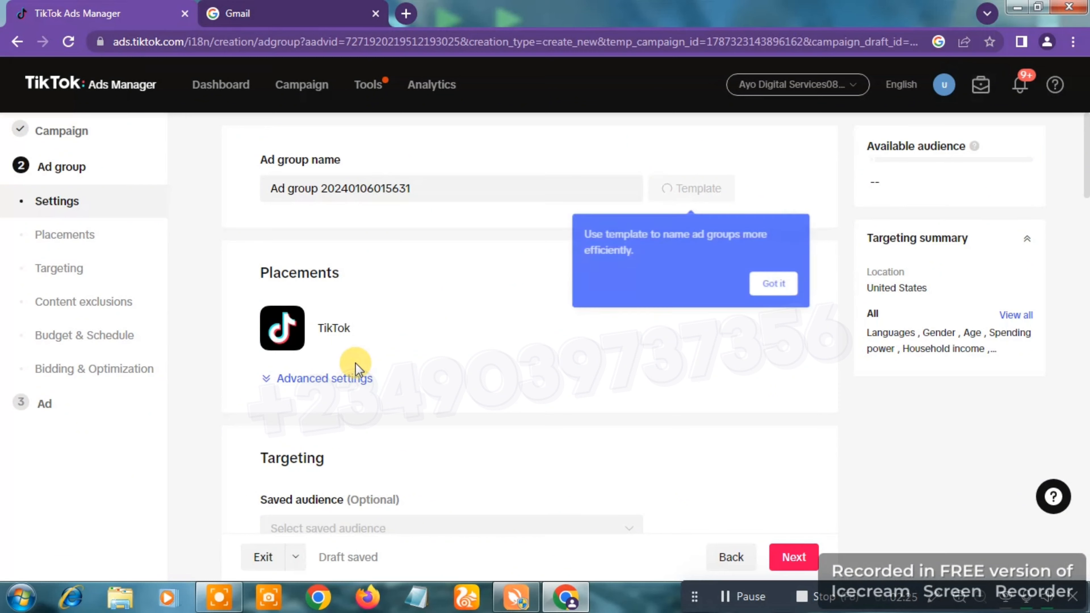
pyautogui.click(781, 290)
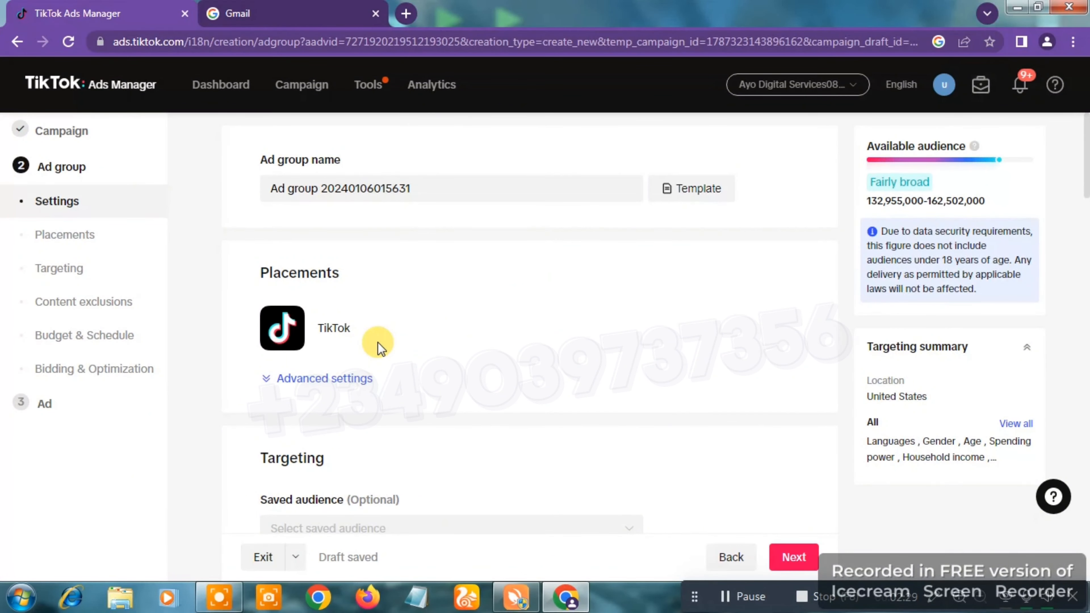
# Step: Expand the advanced placement settings, switch video download off, and turn it back on
pyautogui.click(339, 380)
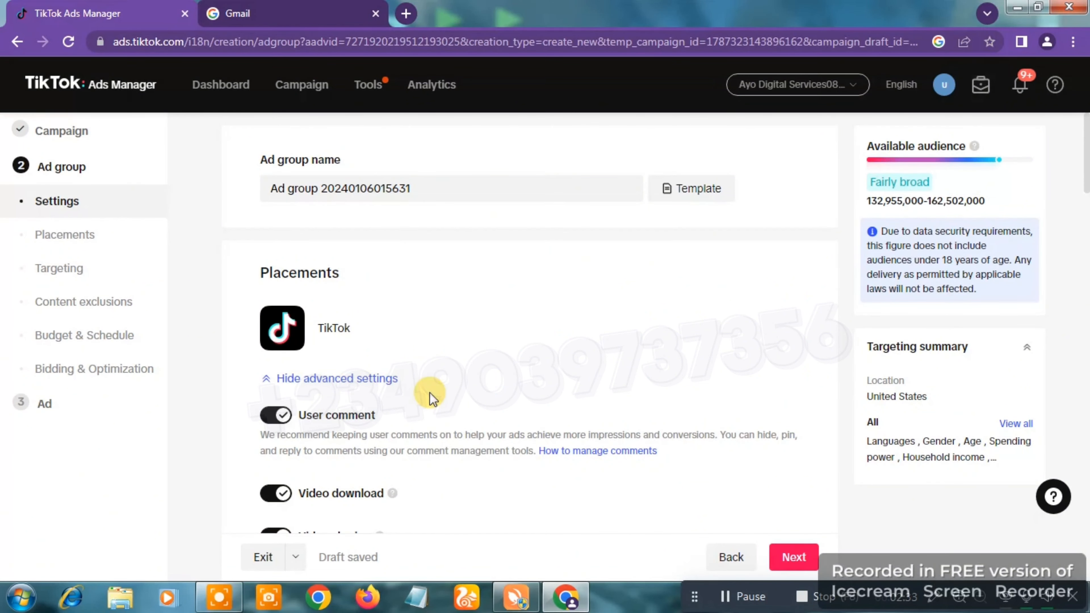
pyautogui.scroll(-2, 431, 397)
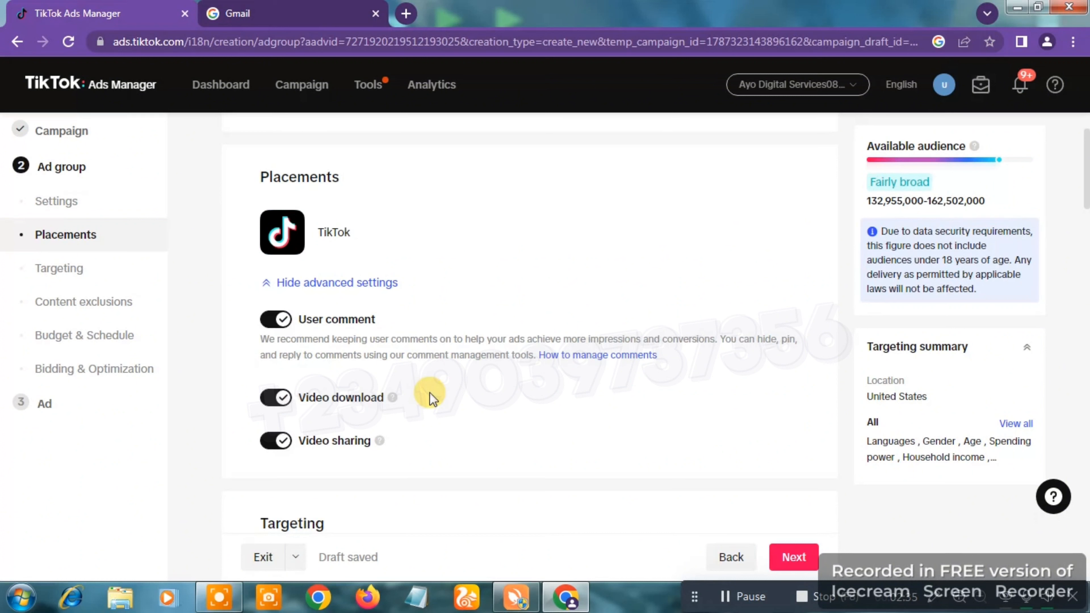
pyautogui.moveTo(366, 393)
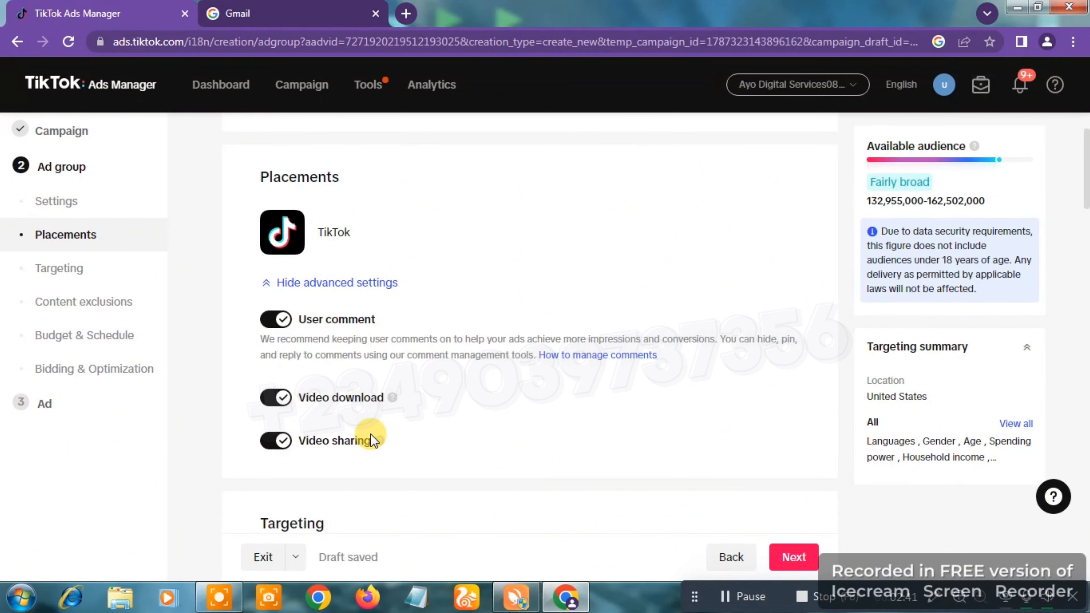
pyautogui.click(279, 401)
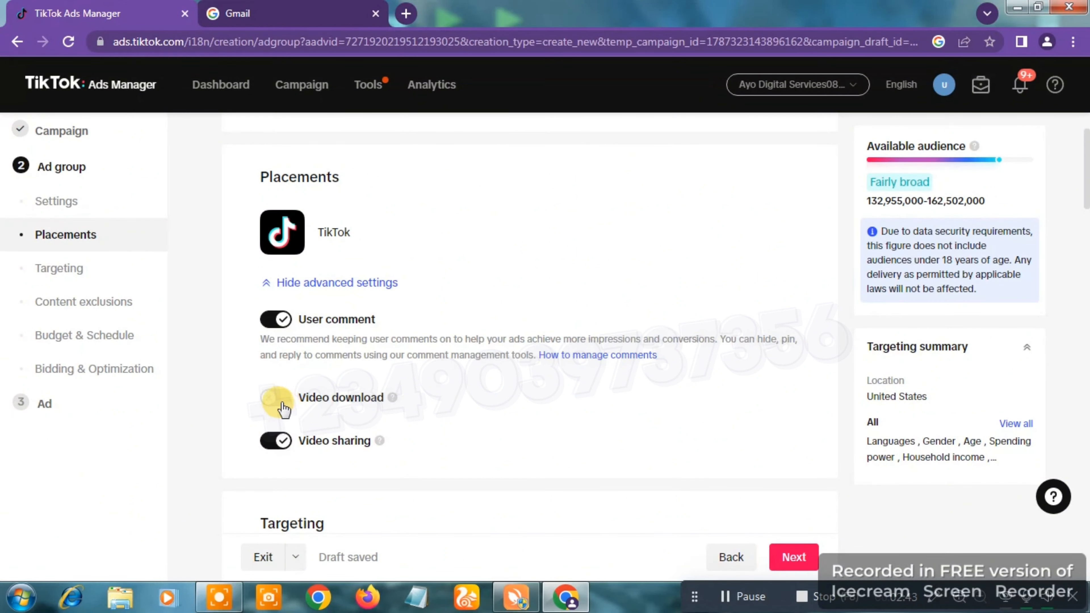
pyautogui.click(279, 401)
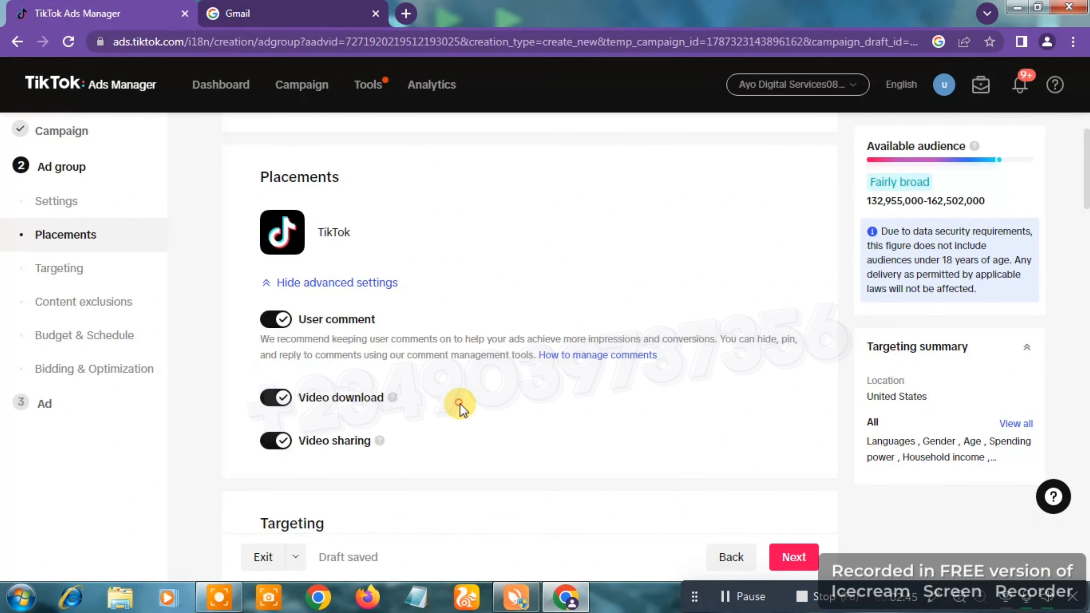
# Step: Search the targeting locations for "south africa" and add the country South Africa alongside United States
pyautogui.scroll(-1, 460, 404)
pyautogui.scroll(-5, 460, 404)
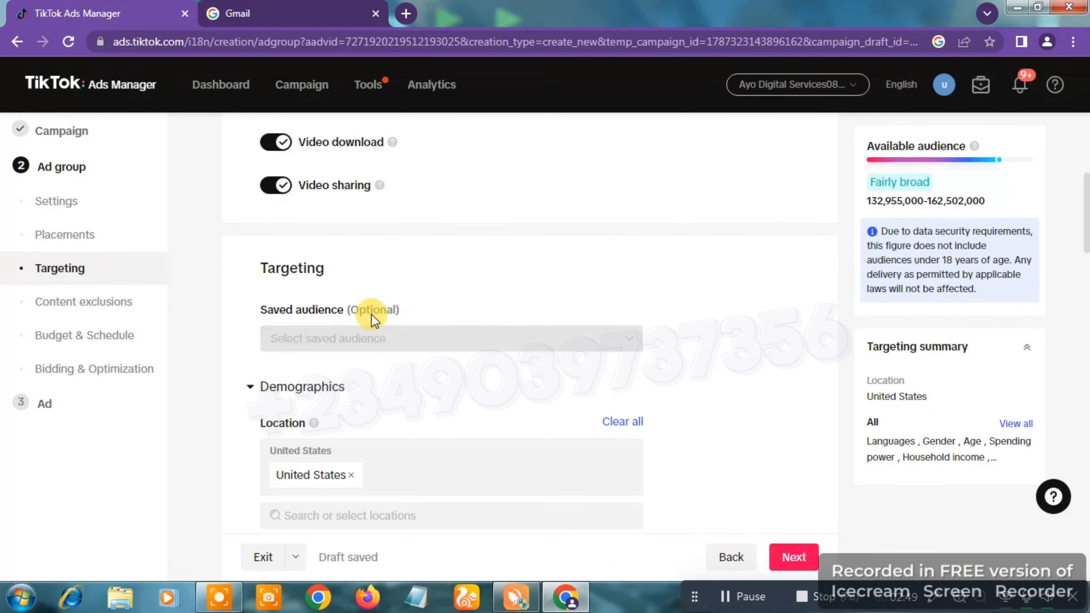
pyautogui.scroll(-2, 449, 357)
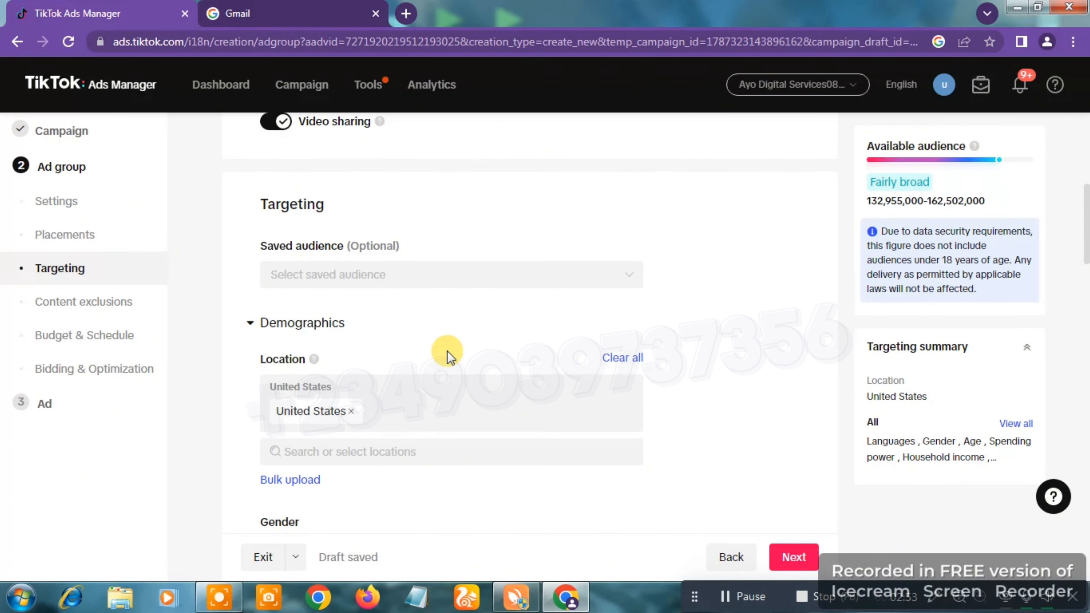
pyautogui.scroll(-3, 448, 355)
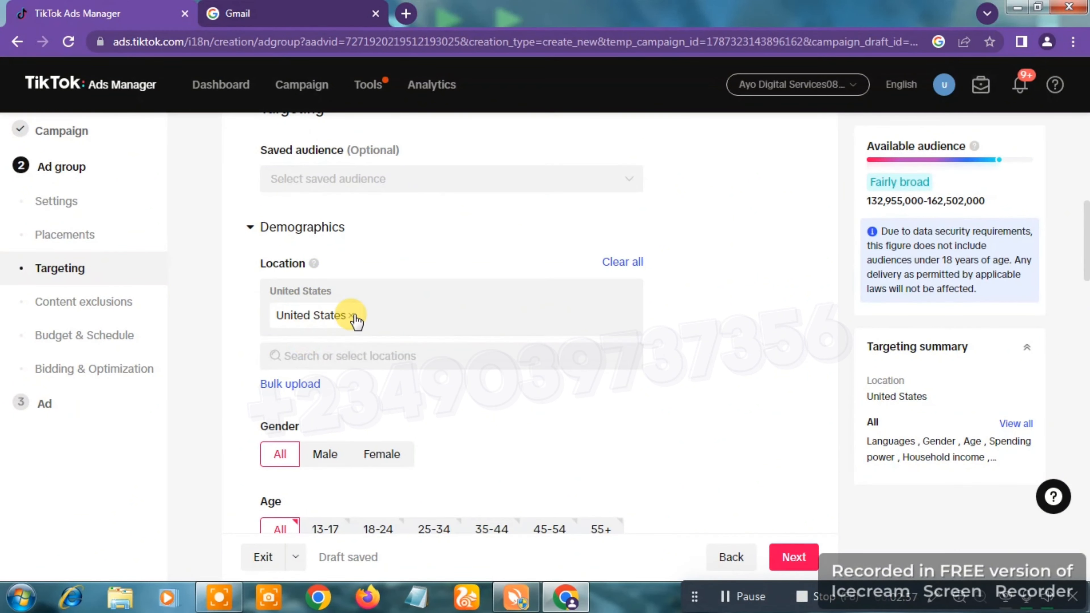
pyautogui.click(367, 355)
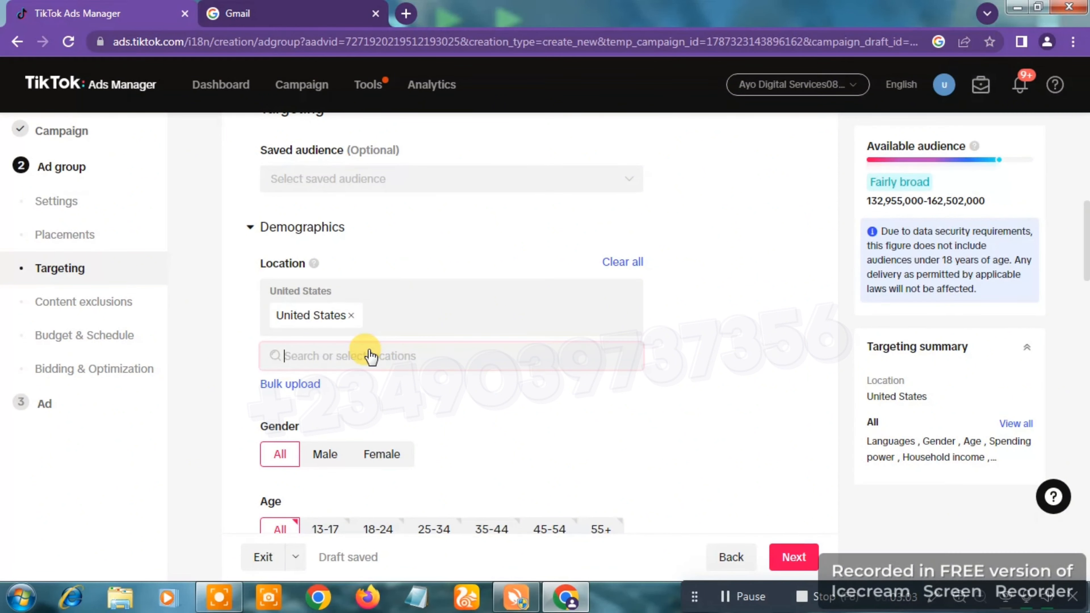
pyautogui.write('south')
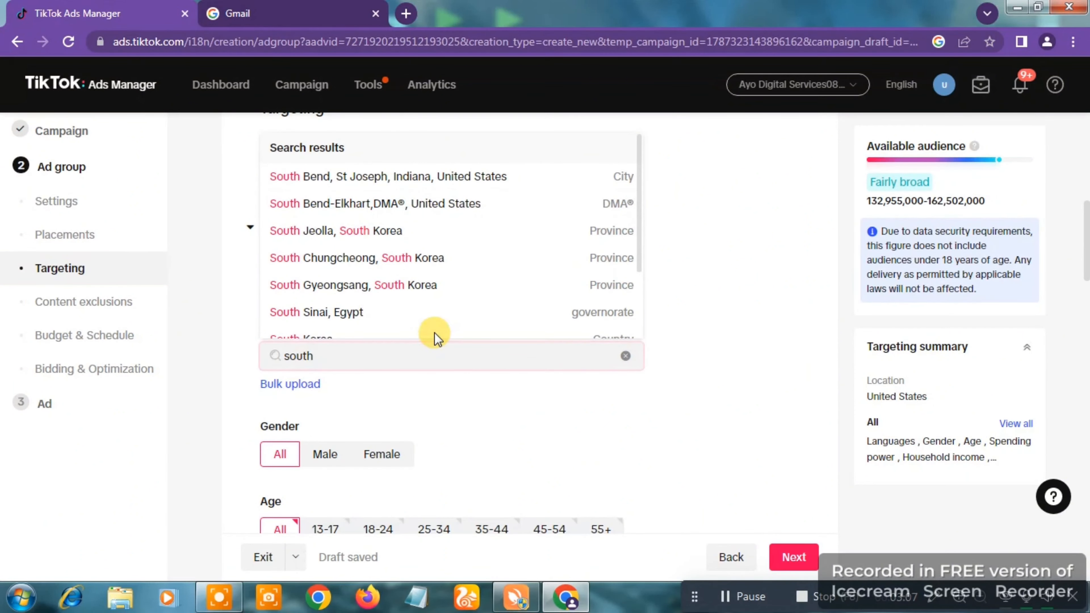
pyautogui.write(' africa')
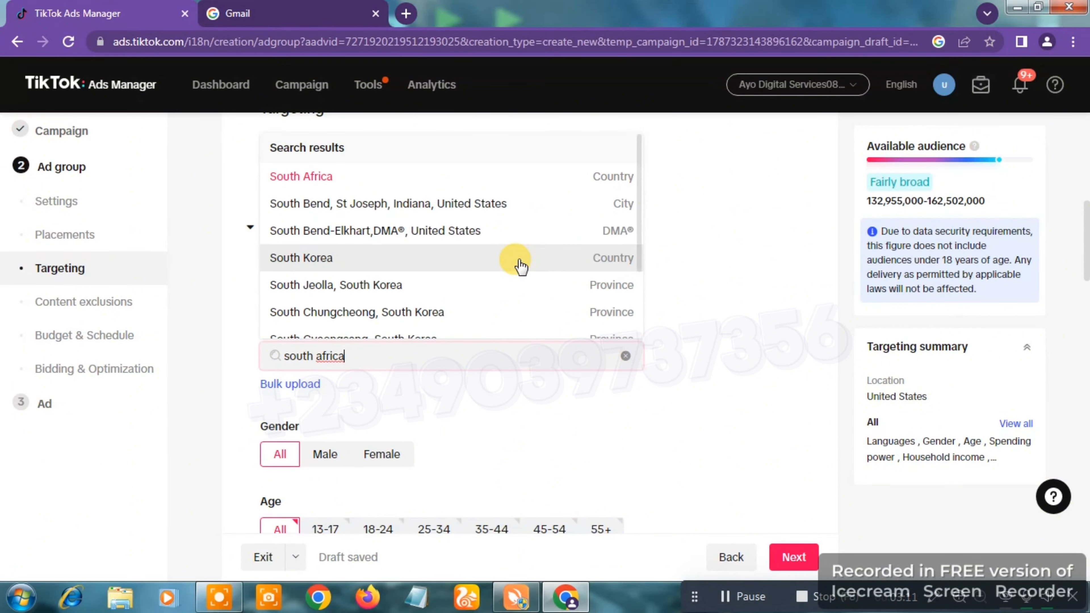
pyautogui.click(625, 181)
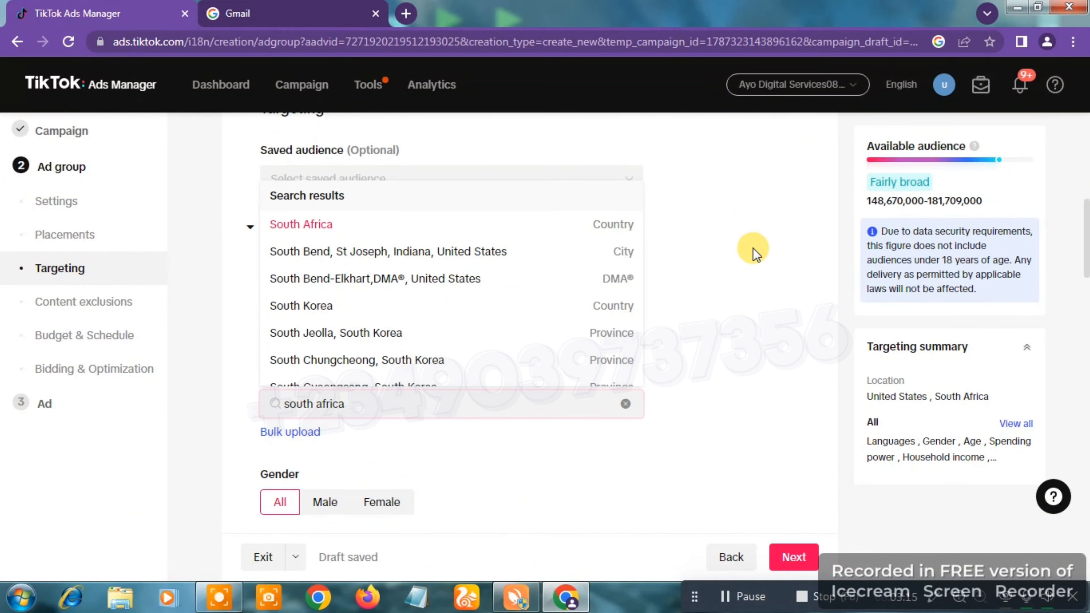
pyautogui.click(767, 269)
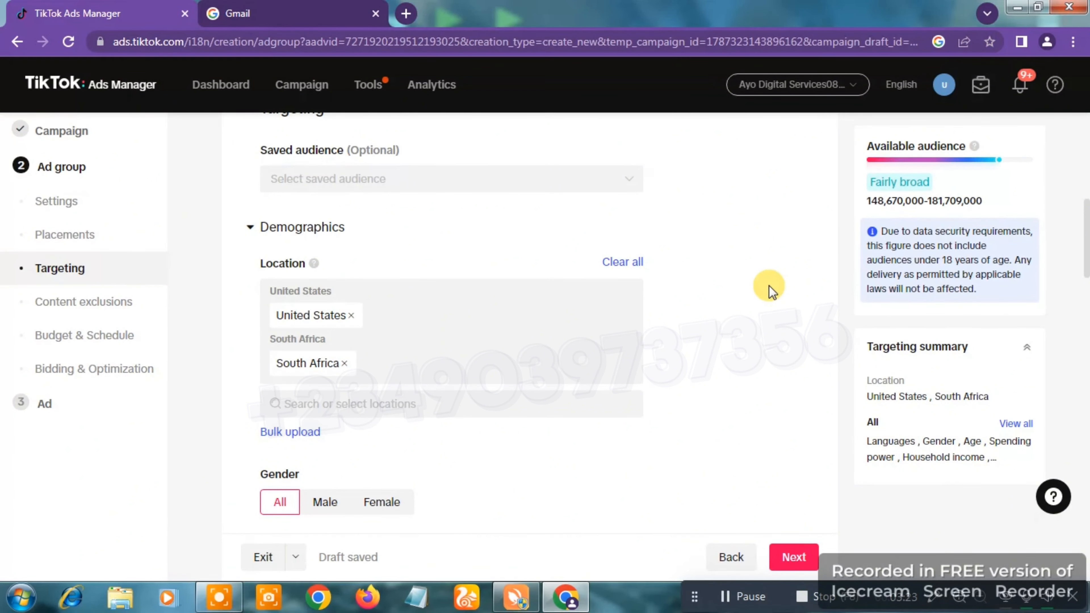
# Step: Try the Male and Female gender targeting options and set gender back to All
pyautogui.scroll(-4, 769, 285)
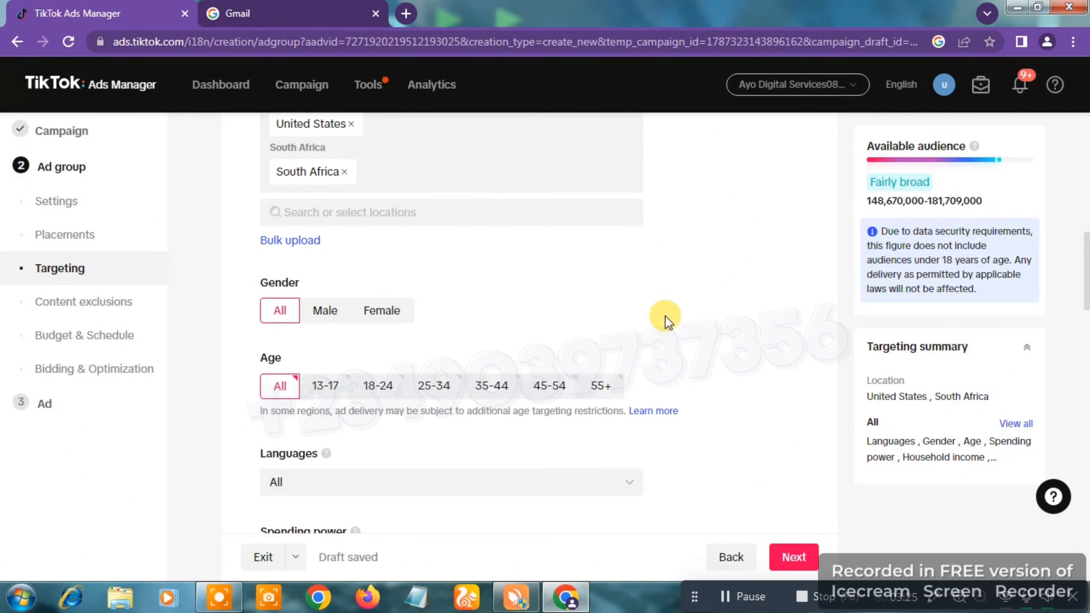
pyautogui.click(325, 312)
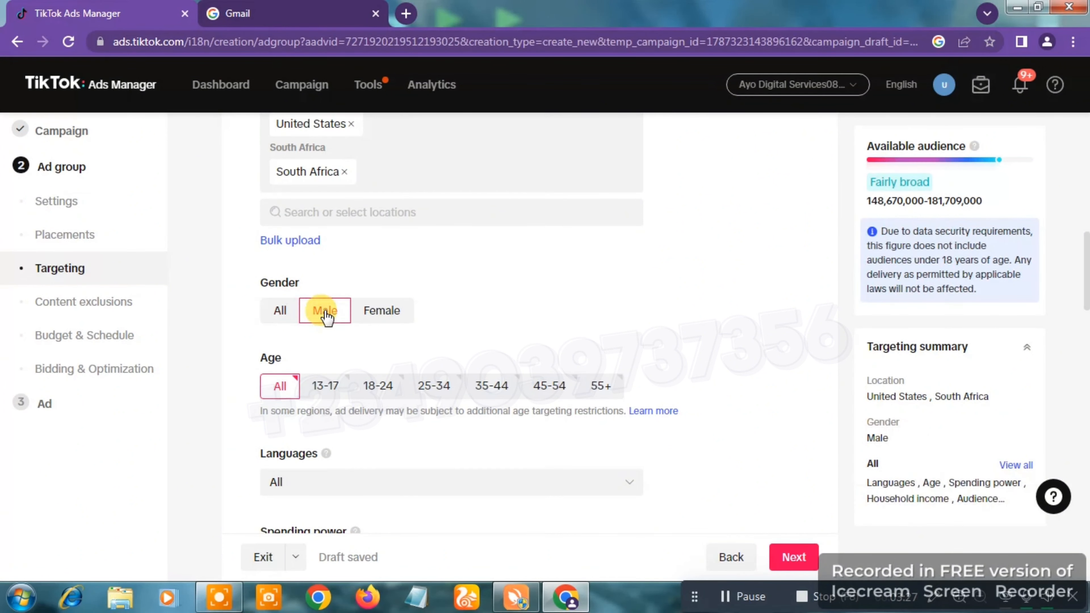
pyautogui.click(388, 316)
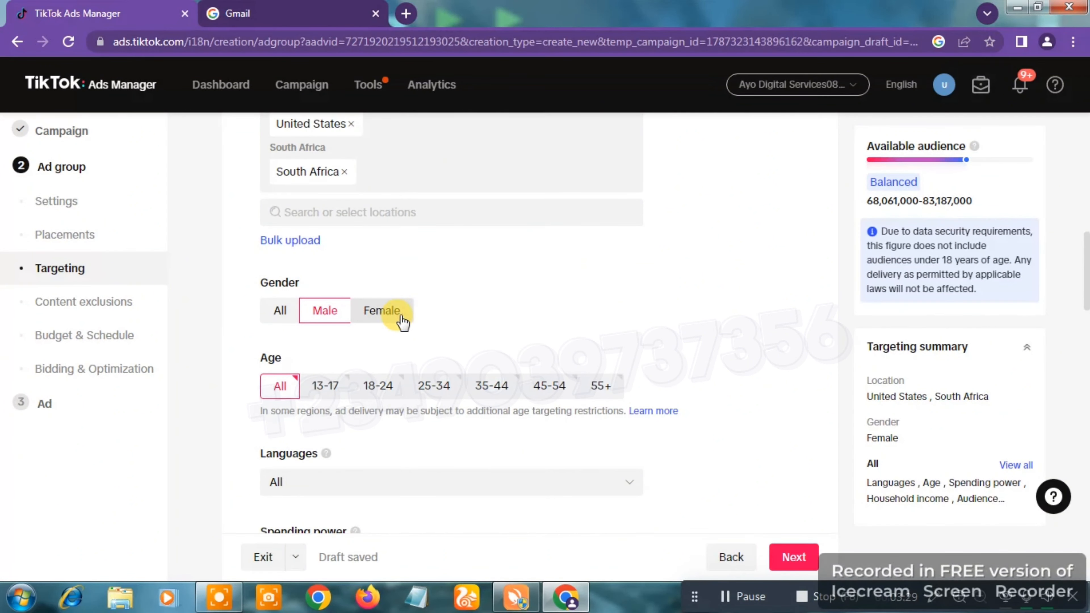
pyautogui.click(290, 320)
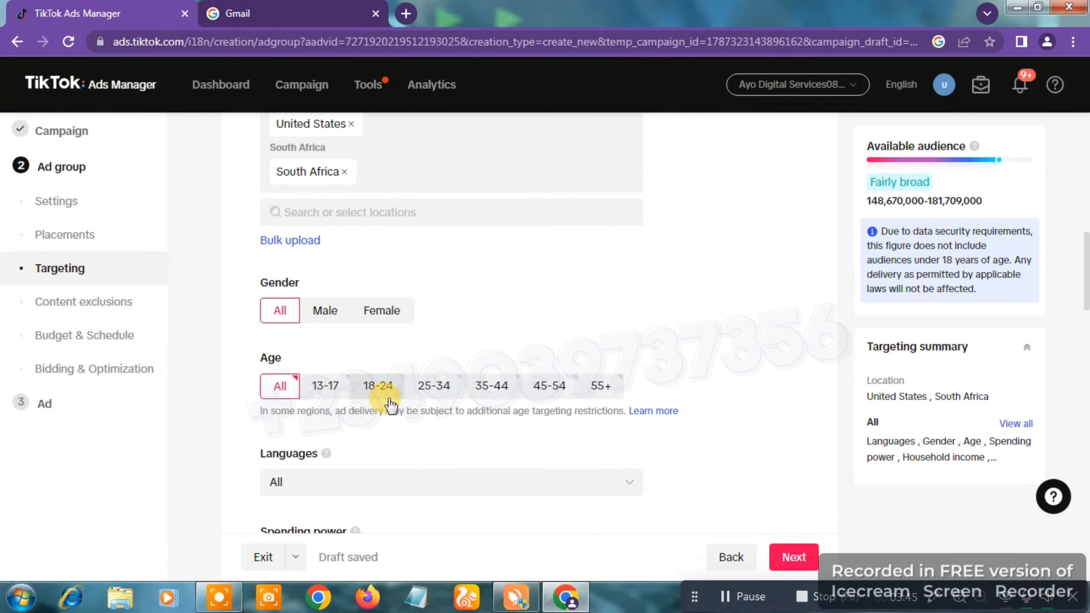
# Step: Limit the audience's age targeting to the 25-34 and 18-24 groups
pyautogui.click(434, 389)
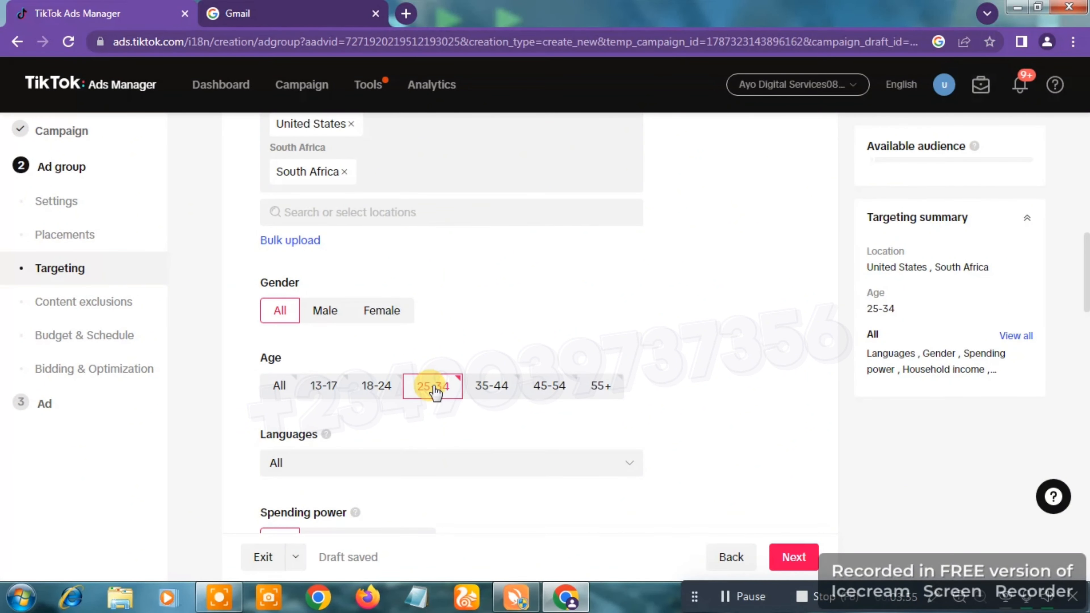
pyautogui.click(373, 391)
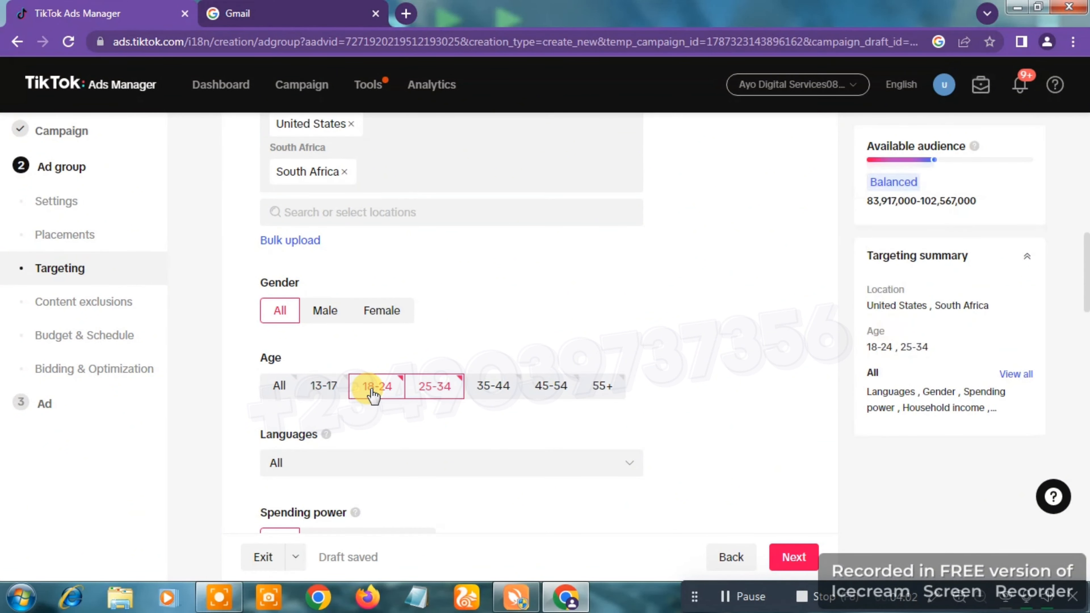
# Step: Search the targeting languages for "english", select English, and set the audience's spending power to High spending power
pyautogui.scroll(-4, 758, 373)
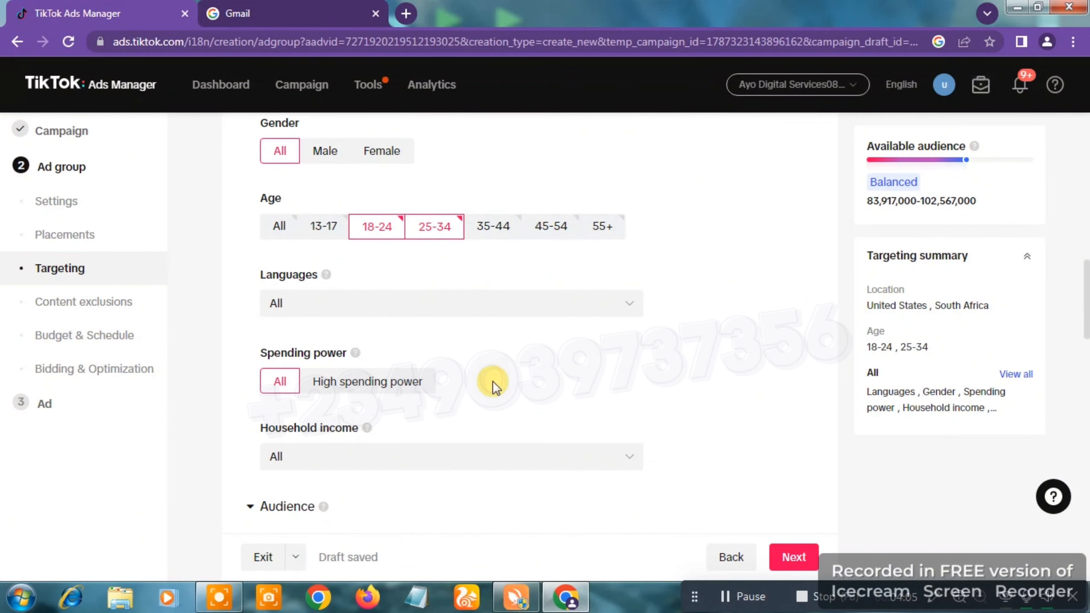
pyautogui.click(321, 305)
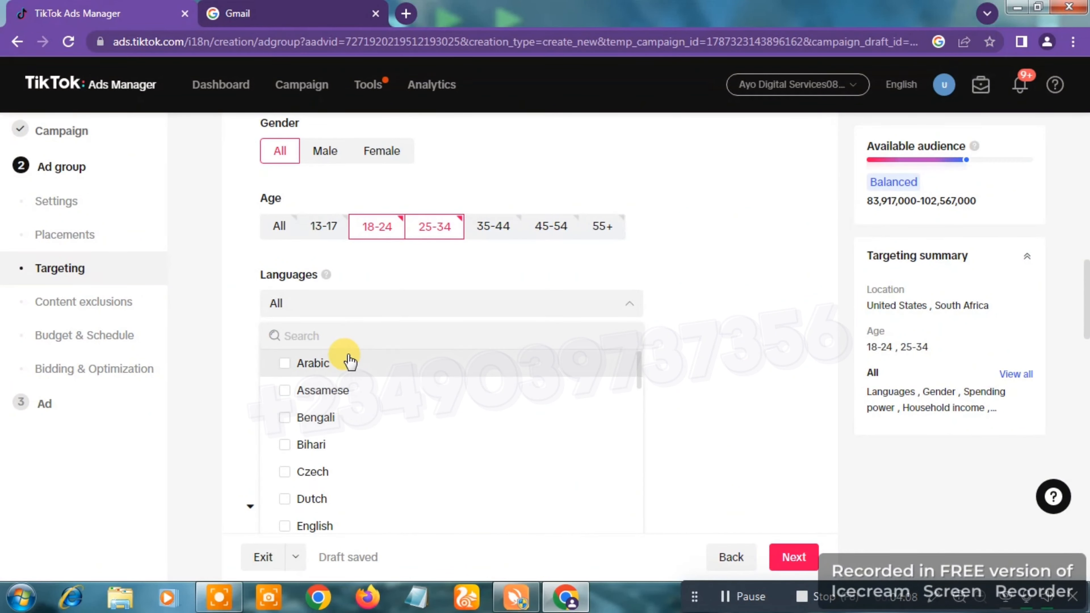
pyautogui.click(347, 338)
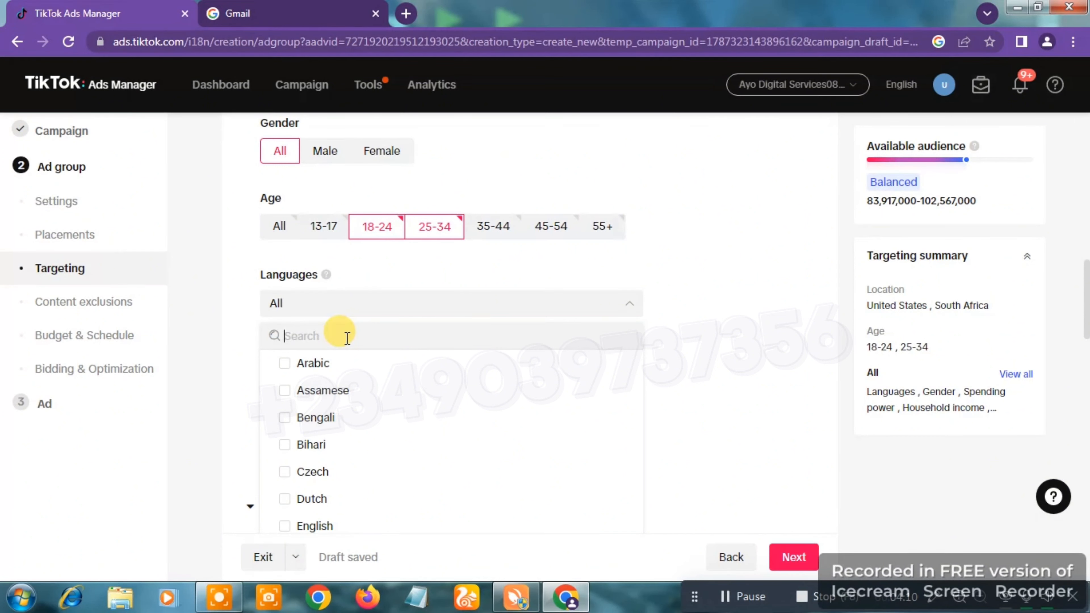
pyautogui.write('engl')
pyautogui.write('ish')
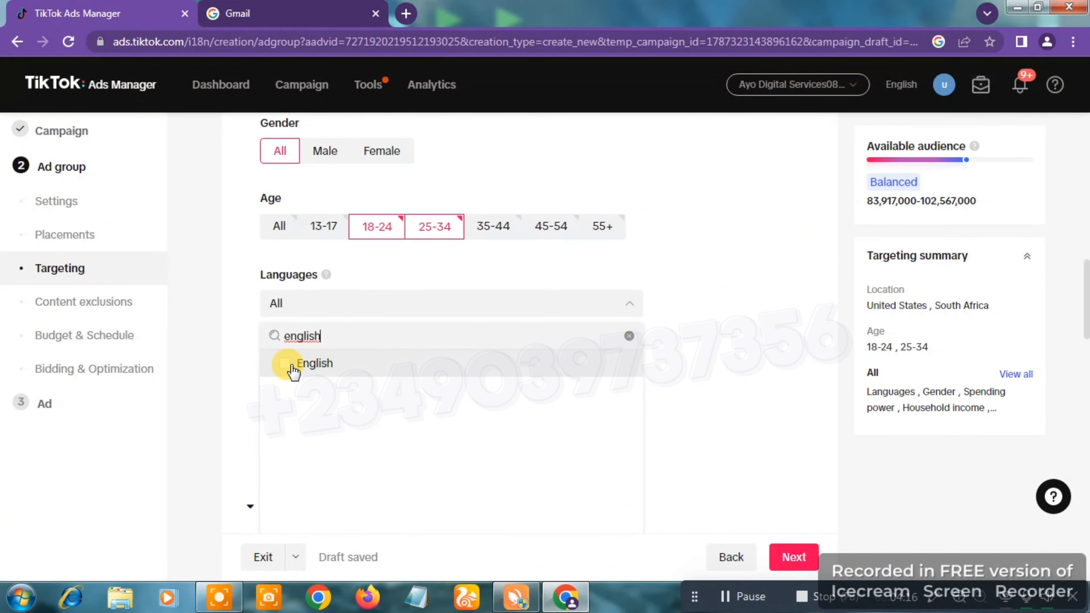
pyautogui.click(285, 363)
pyautogui.click(767, 346)
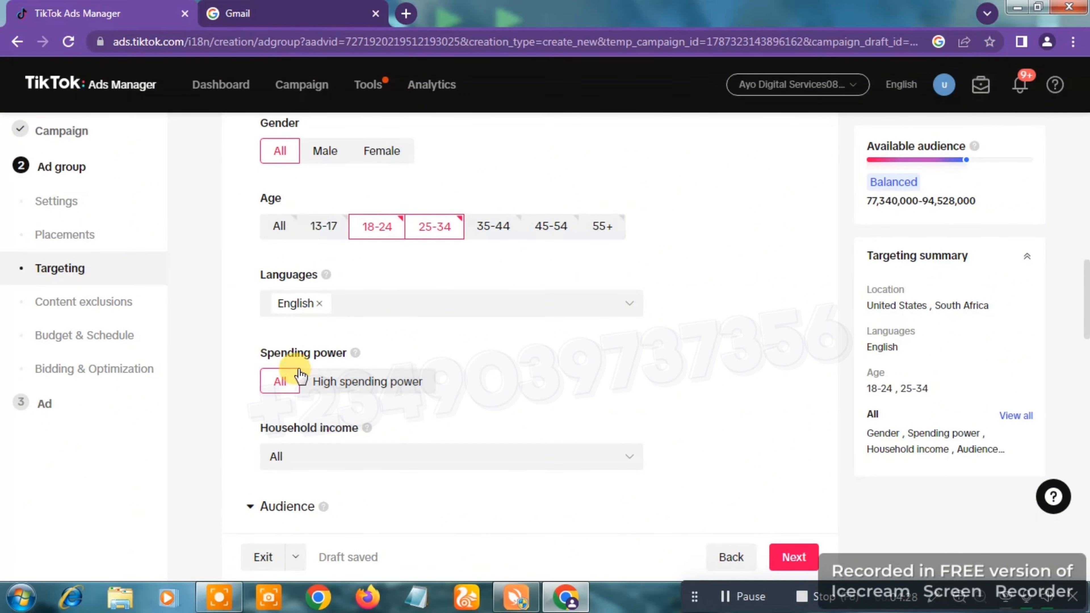
pyautogui.click(365, 391)
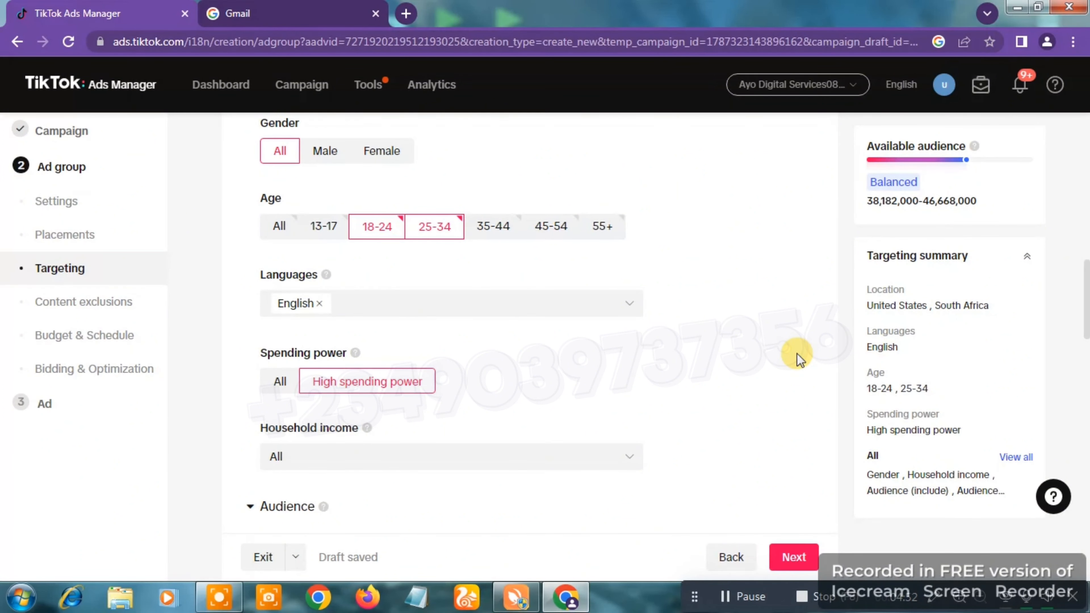
# Step: Look over the household income setting and the audience include and exclude options in the ad group's targeting
pyautogui.scroll(-1, 796, 359)
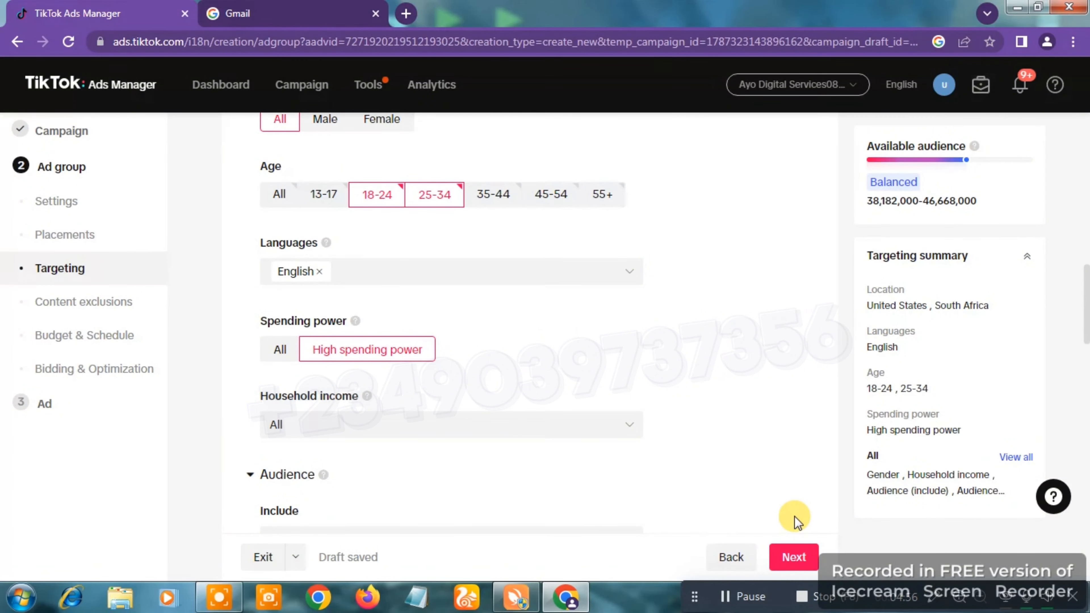
pyautogui.click(805, 596)
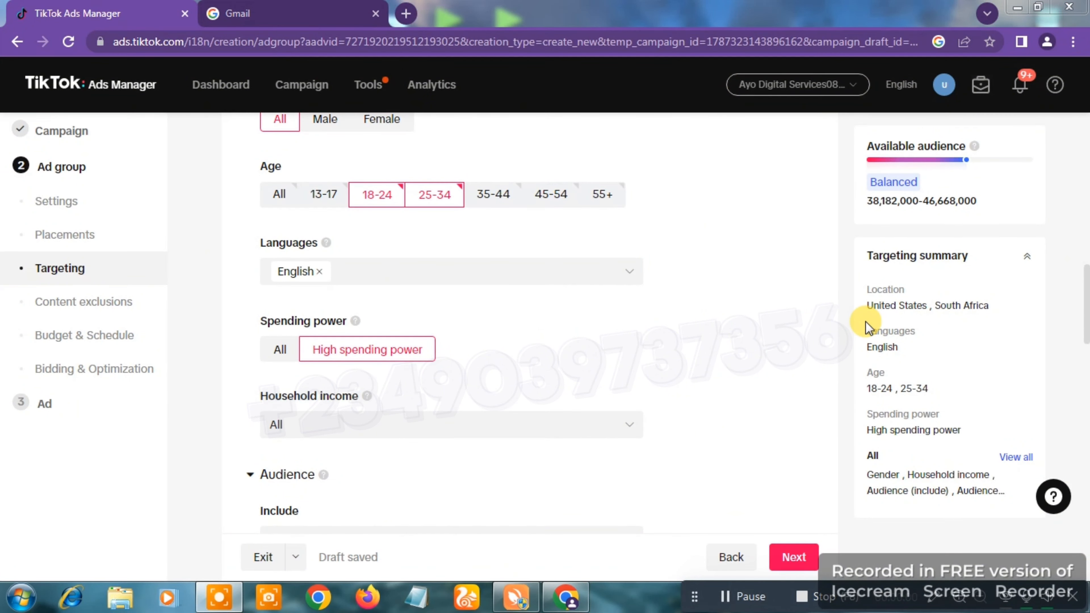
pyautogui.click(813, 295)
pyautogui.scroll(-1, 815, 301)
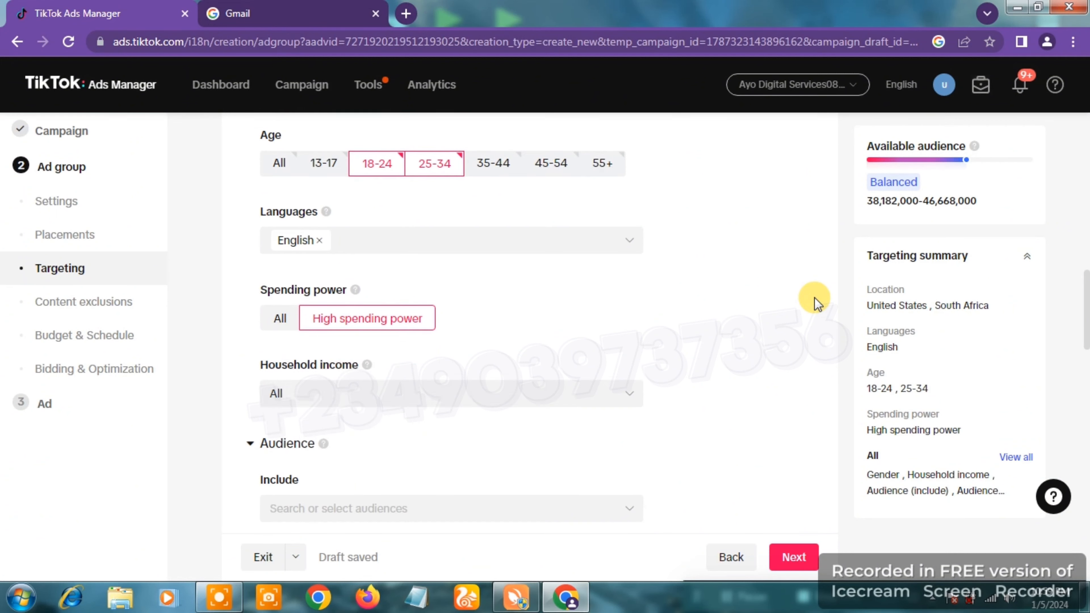
pyautogui.scroll(-3, 813, 300)
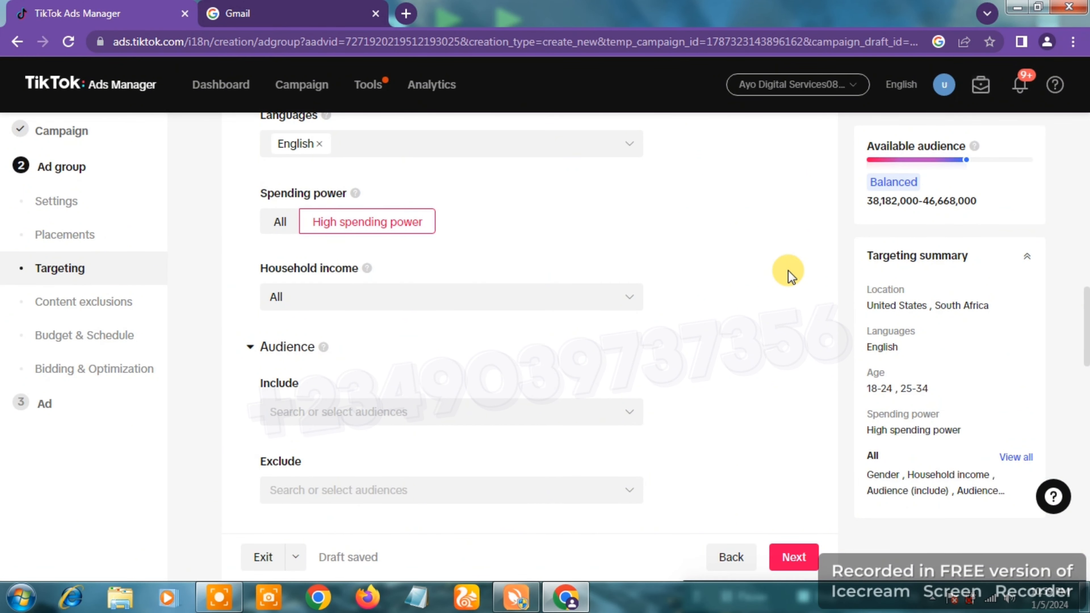
pyautogui.scroll(-3, 789, 271)
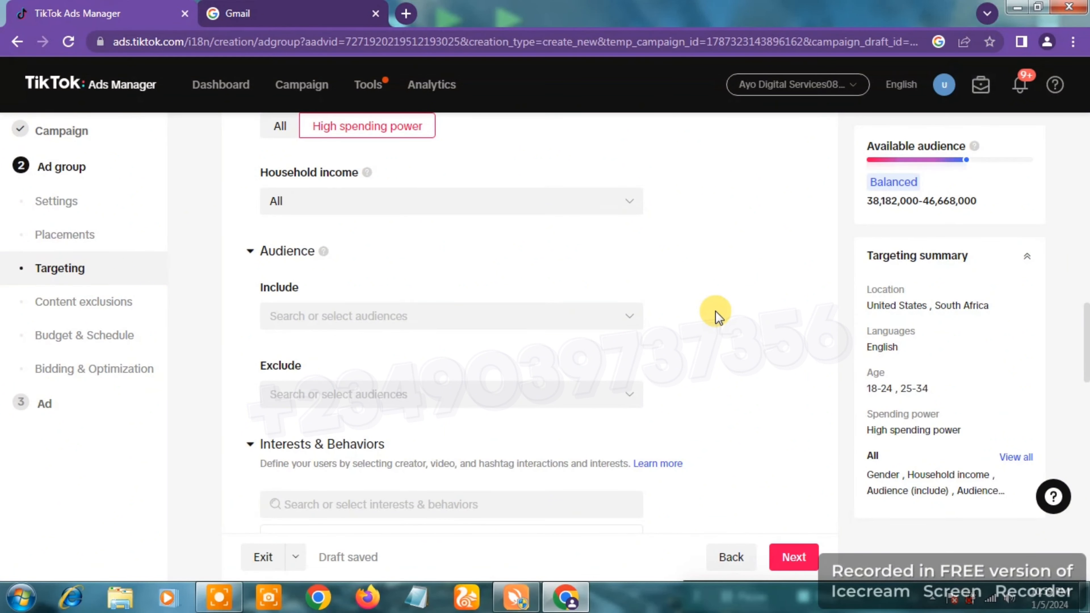
pyautogui.scroll(-5, 716, 311)
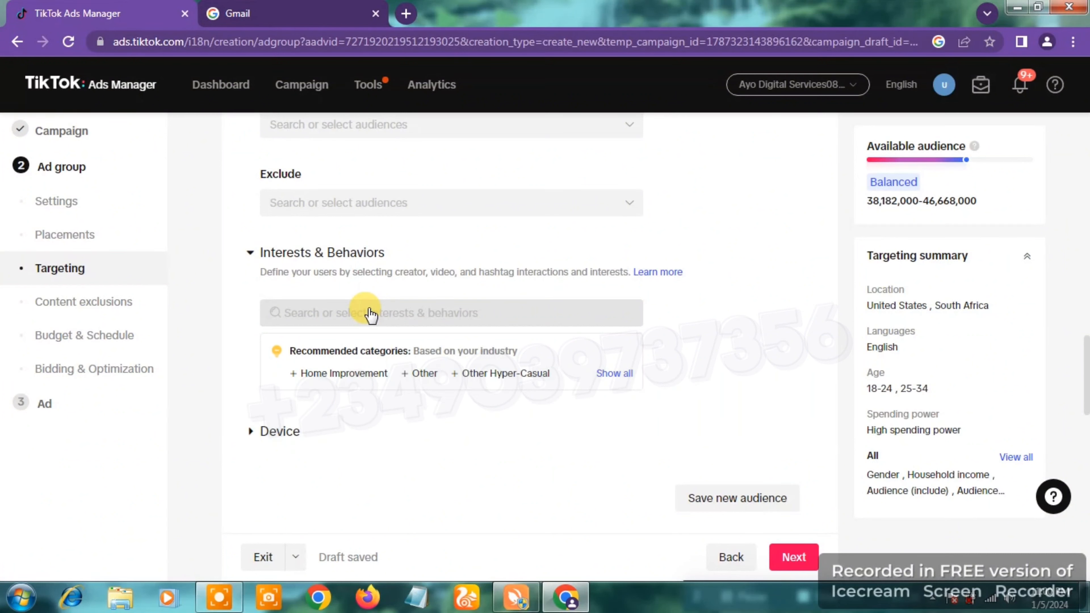
# Step: Browse the Interests categories, expanding News & Entertainment, Business Services, and Wig & Hair Styling under Beauty & Personal Care
pyautogui.click(359, 325)
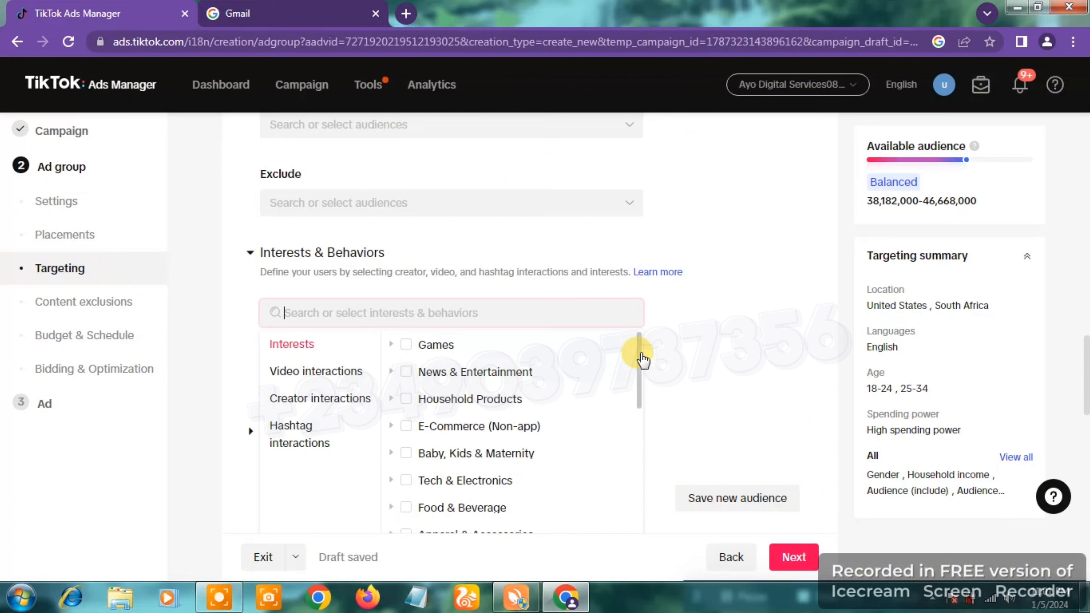
pyautogui.moveTo(643, 360); pyautogui.dragTo(641, 365)
pyautogui.moveTo(518, 344)
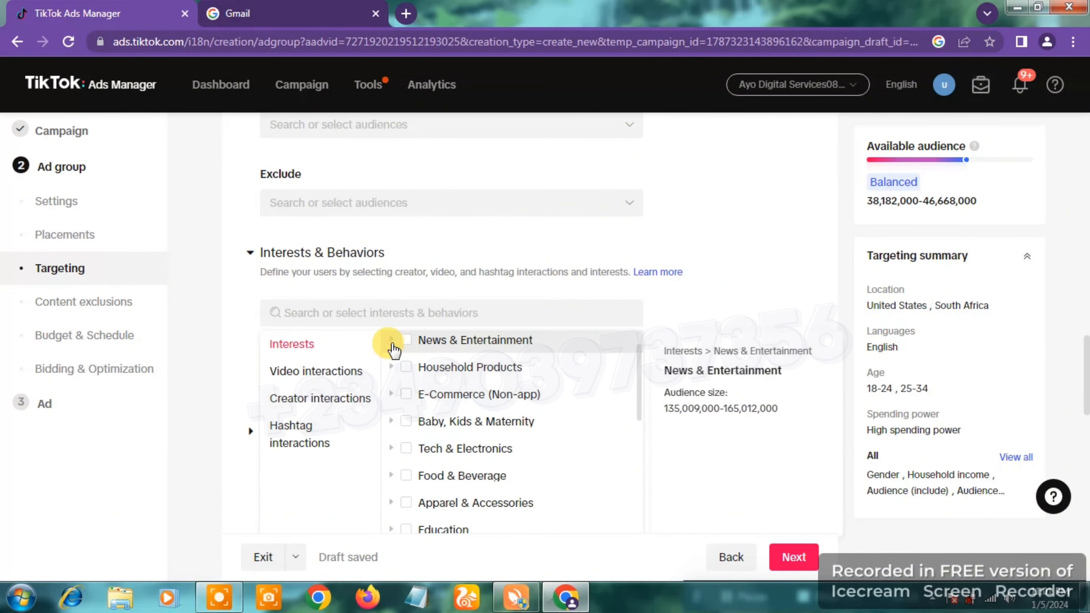
pyautogui.click(392, 342)
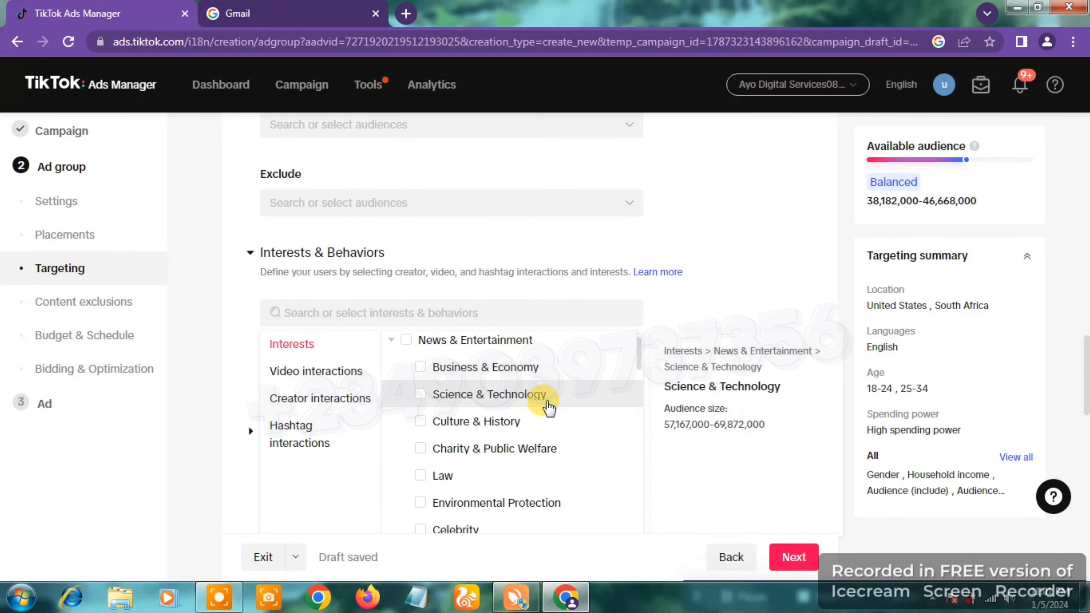
pyautogui.moveTo(639, 351); pyautogui.dragTo(638, 489)
pyautogui.click(391, 422)
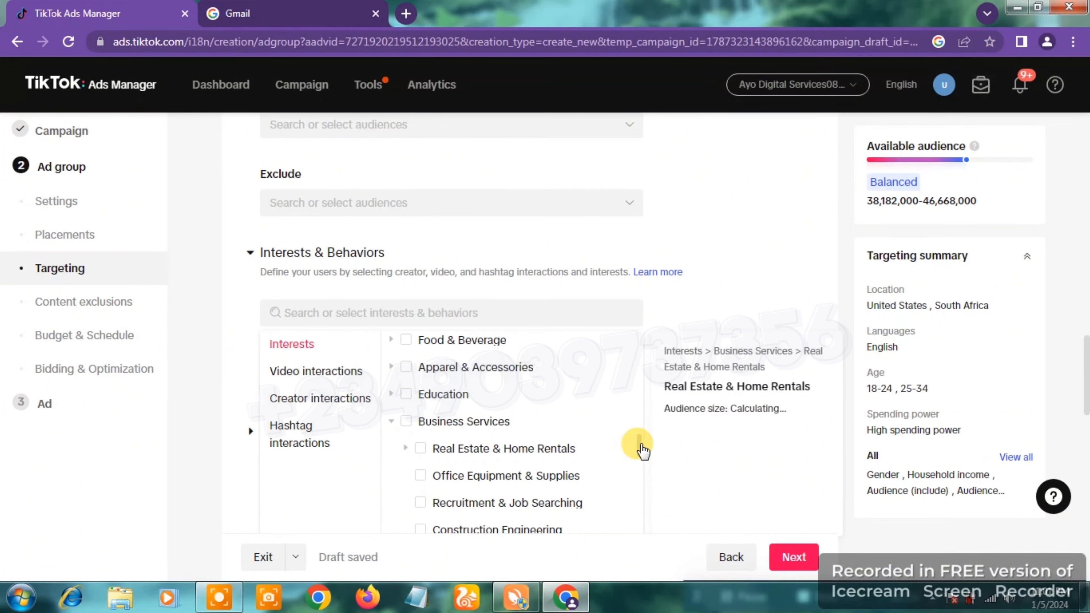
pyautogui.moveTo(638, 446); pyautogui.dragTo(648, 518)
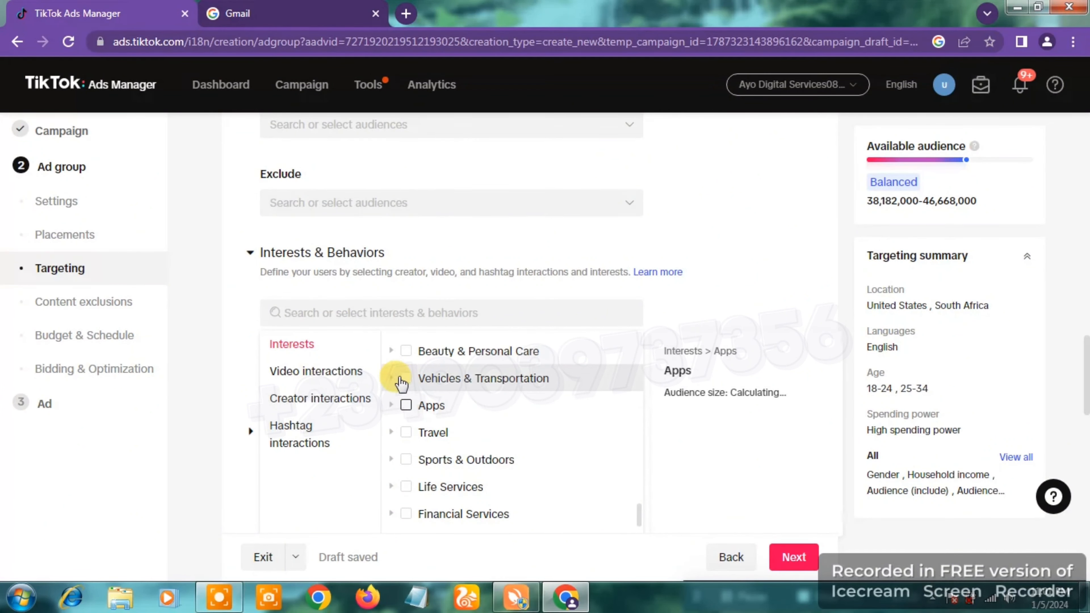
pyautogui.click(391, 353)
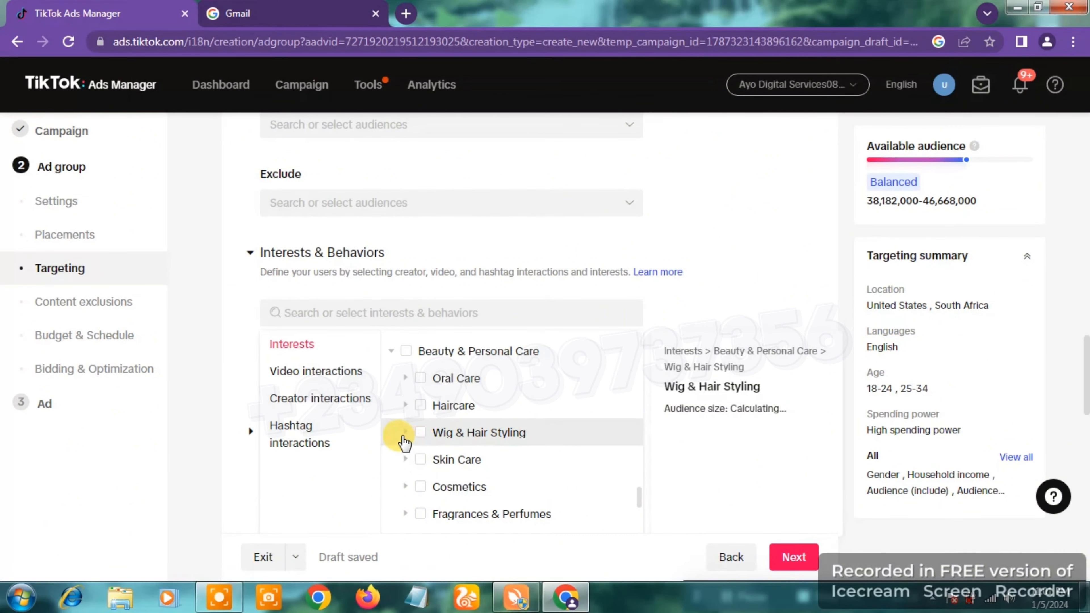
pyautogui.click(404, 432)
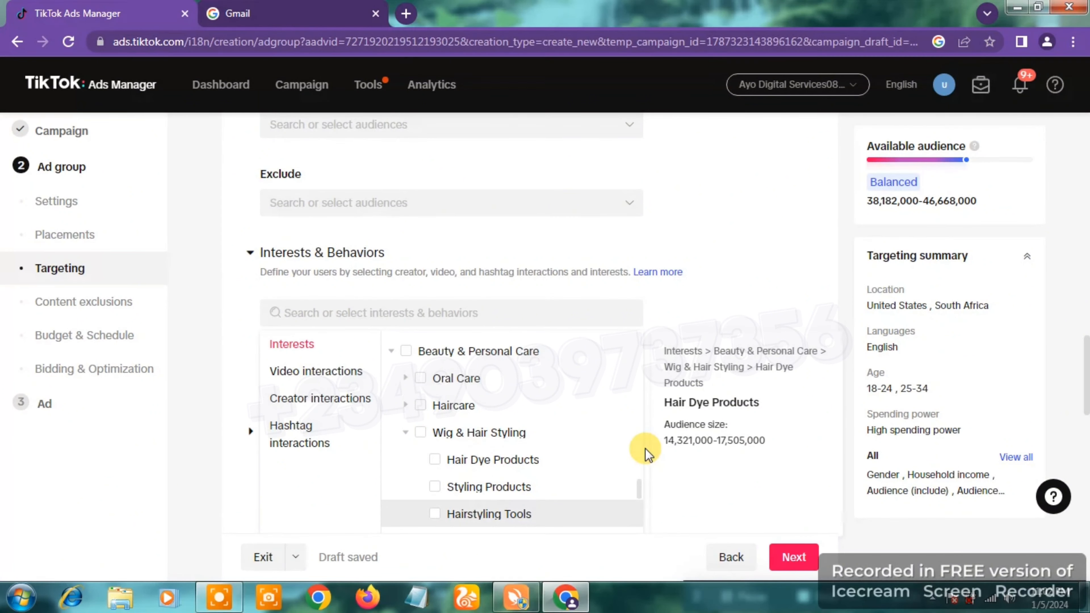
pyautogui.moveTo(636, 488); pyautogui.dragTo(639, 502)
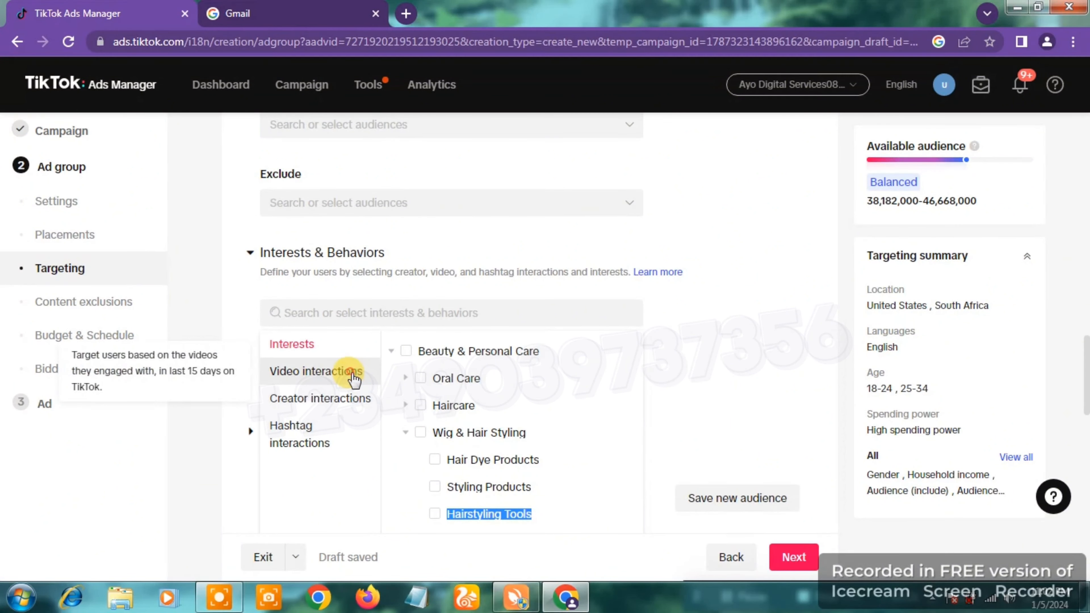
# Step: Browse the Video interactions categories, expanding Entertainment to examine its subcategories
pyautogui.click(353, 375)
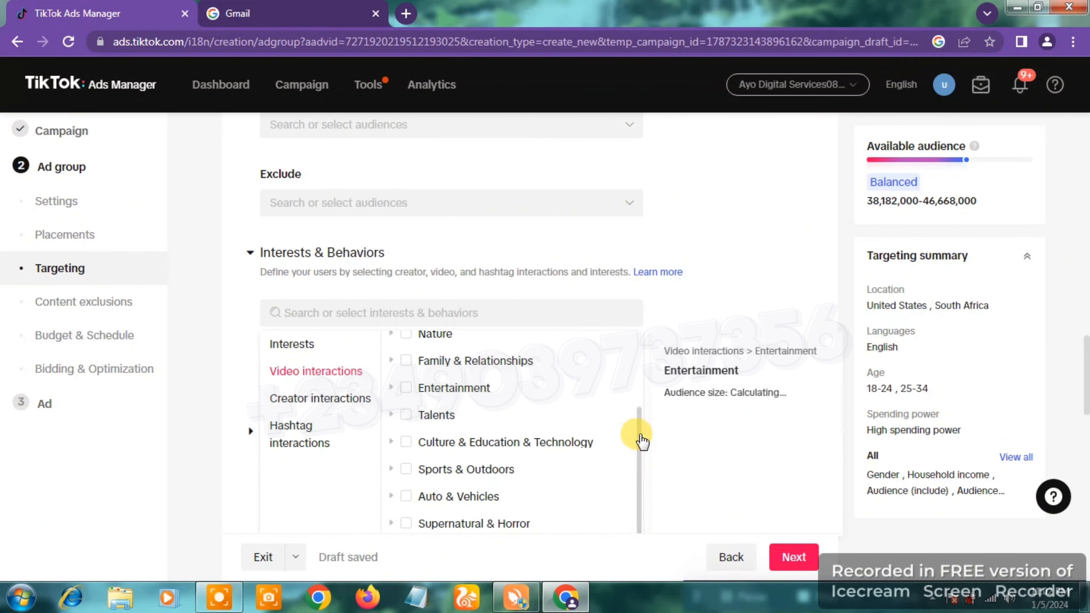
pyautogui.moveTo(640, 439); pyautogui.dragTo(639, 325)
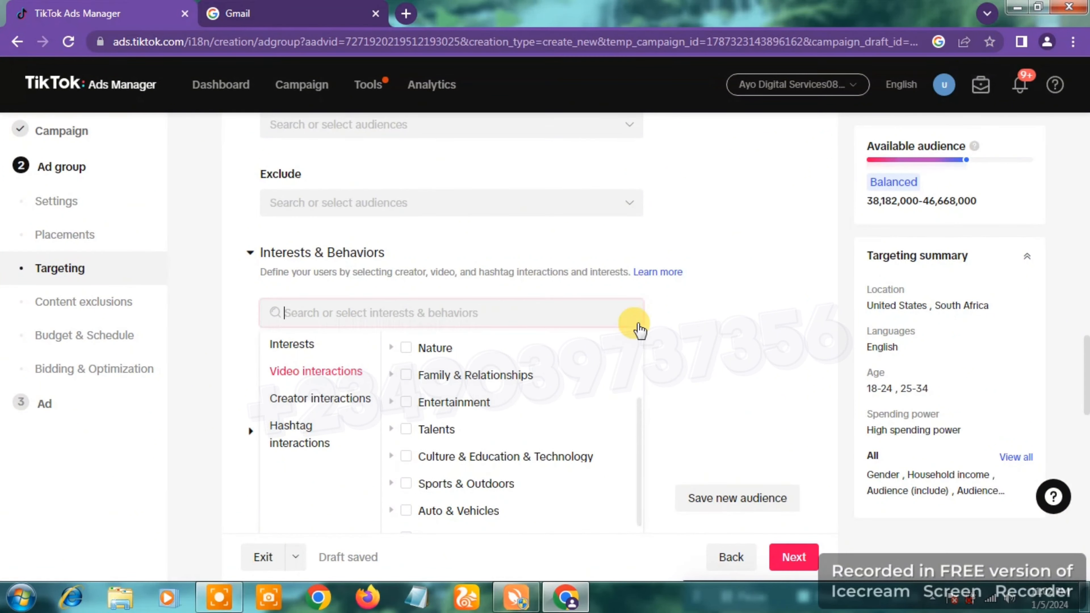
pyautogui.click(638, 401)
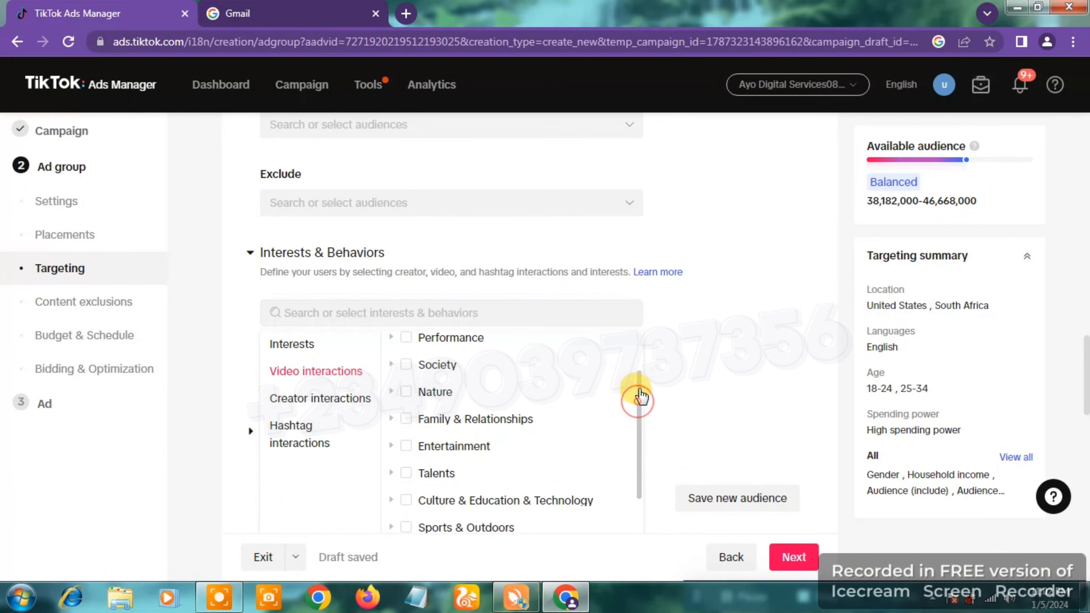
pyautogui.moveTo(640, 395); pyautogui.dragTo(648, 446)
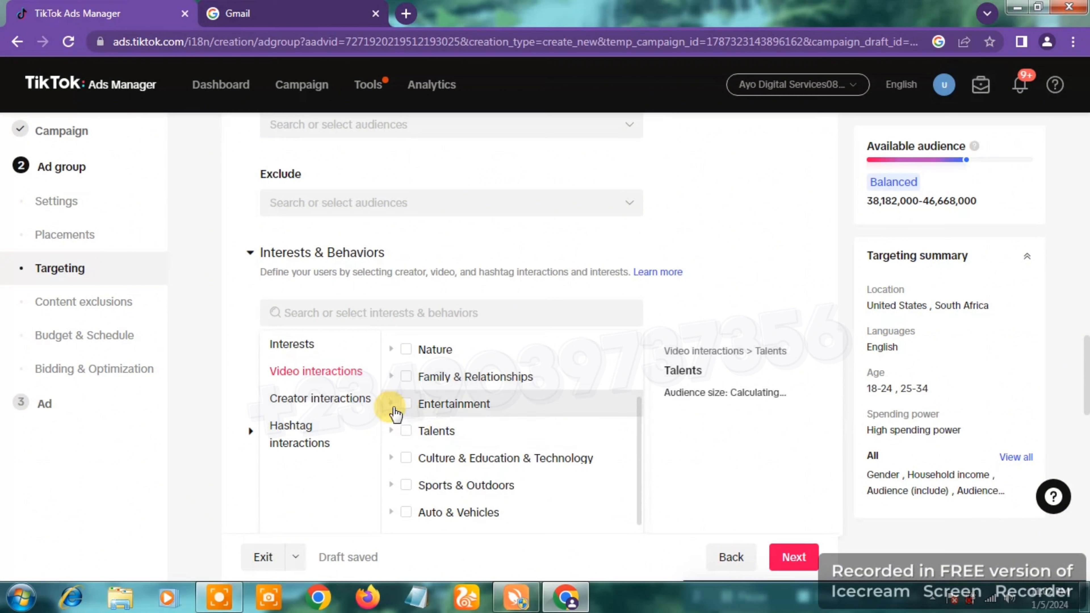
pyautogui.click(393, 406)
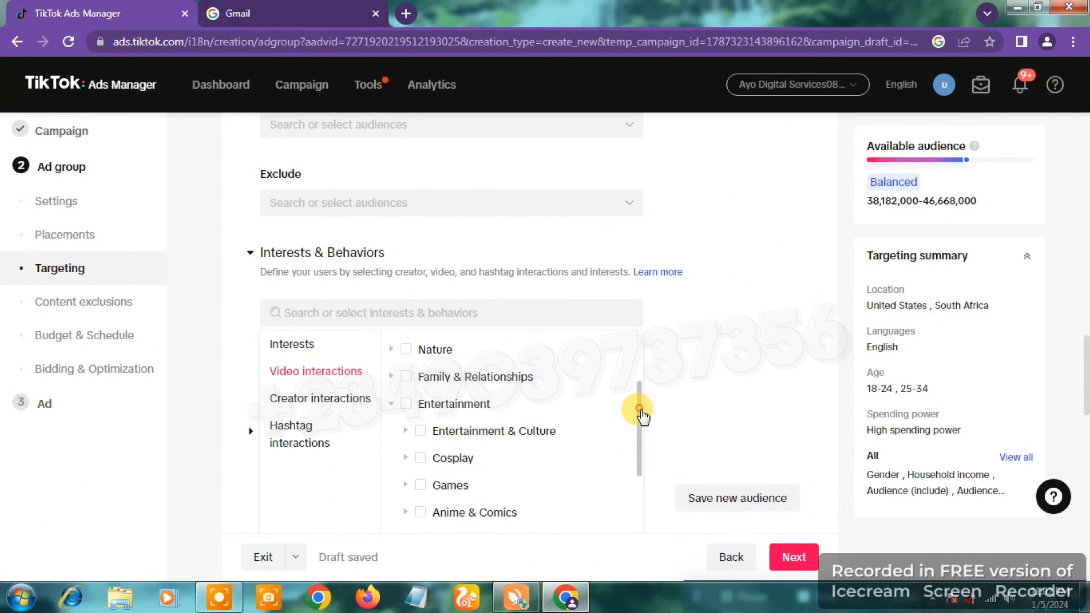
pyautogui.moveTo(640, 410); pyautogui.dragTo(643, 483)
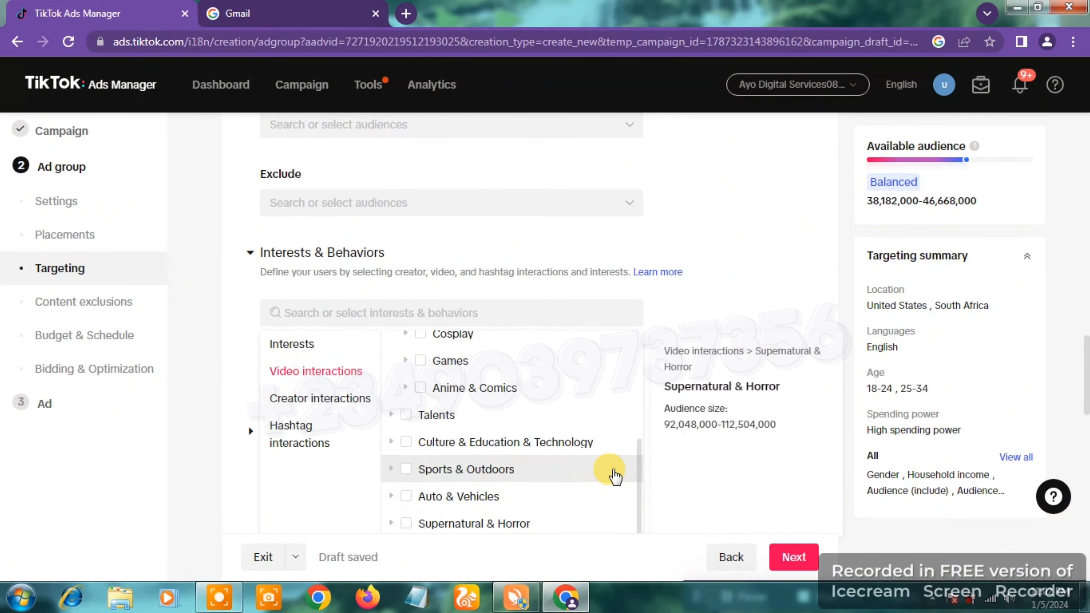
pyautogui.moveTo(638, 442); pyautogui.dragTo(640, 335)
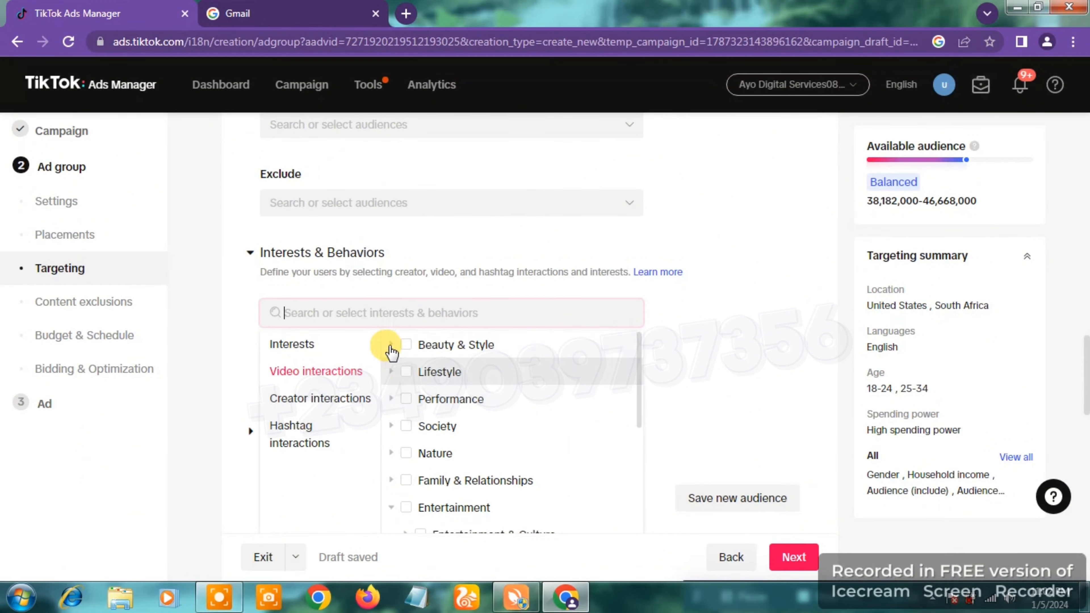
# Step: Target the Hair video interaction under Beauty & Style > Beauty & Care
pyautogui.click(391, 346)
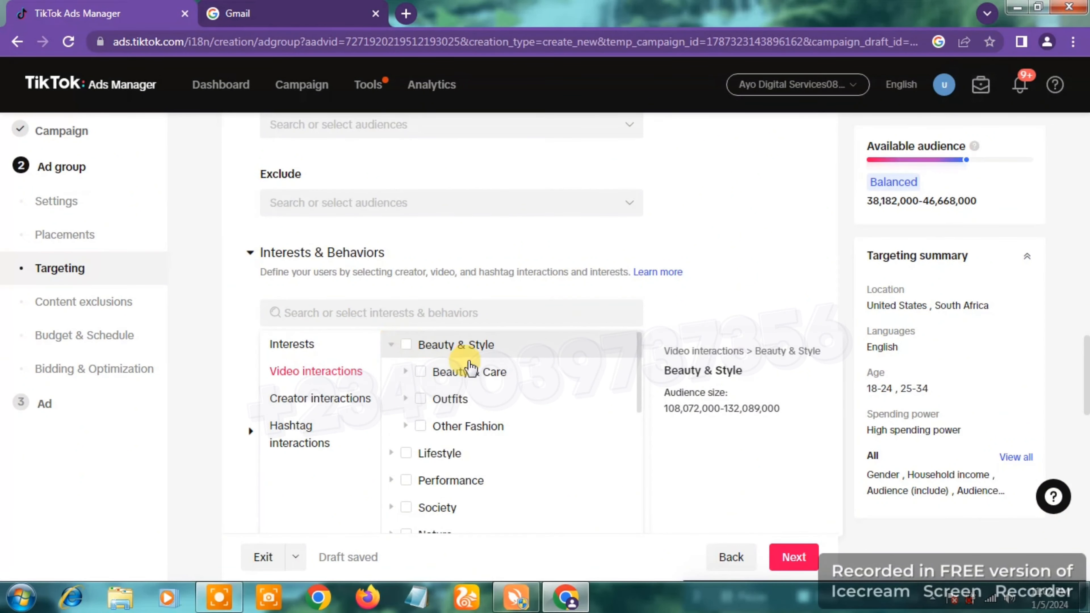
pyautogui.click(404, 377)
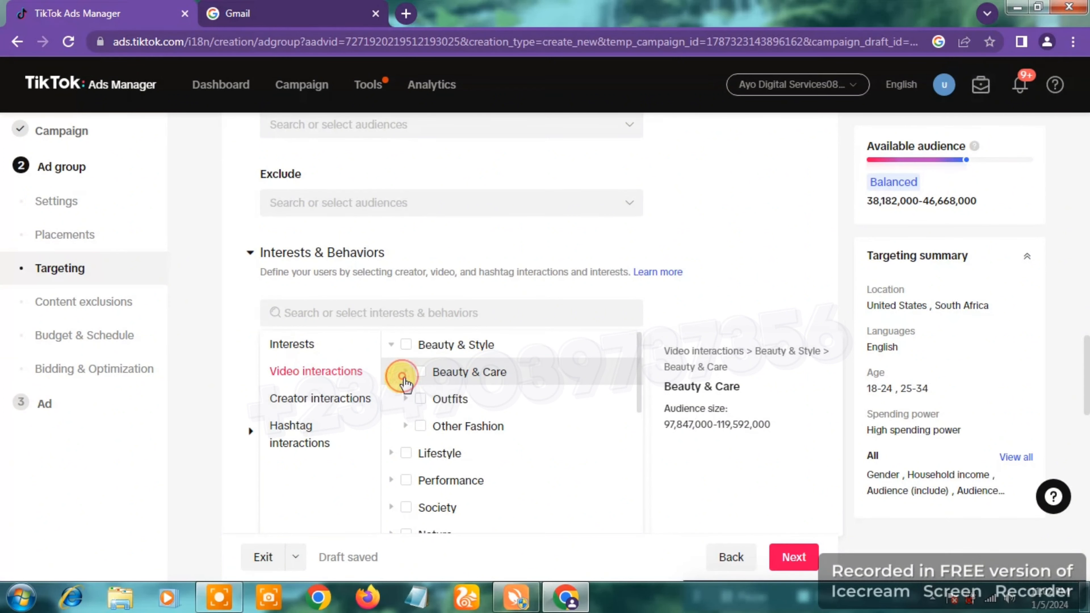
pyautogui.click(434, 427)
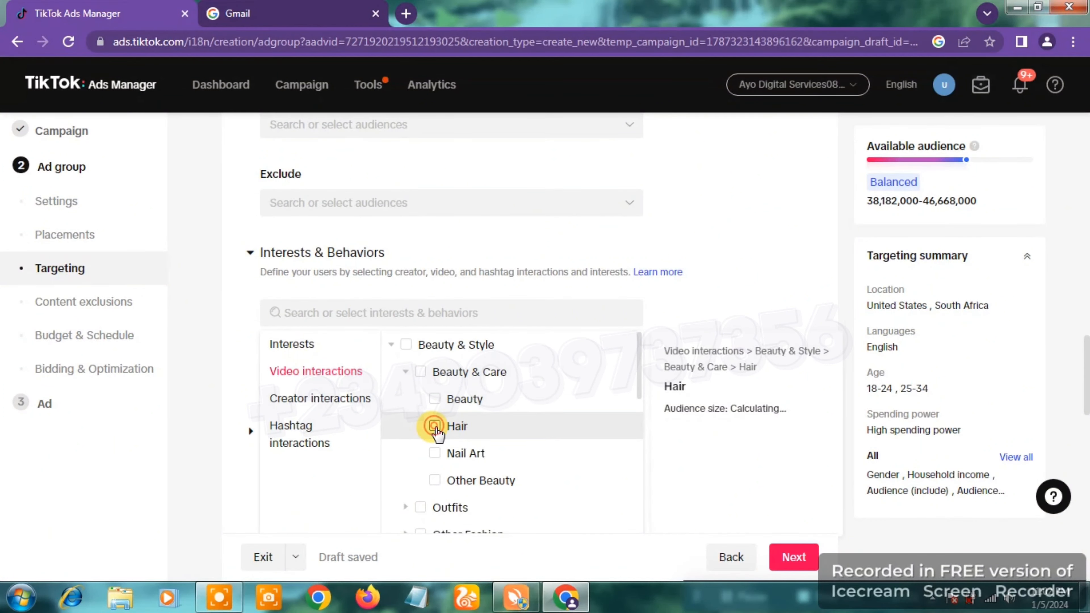
pyautogui.click(730, 438)
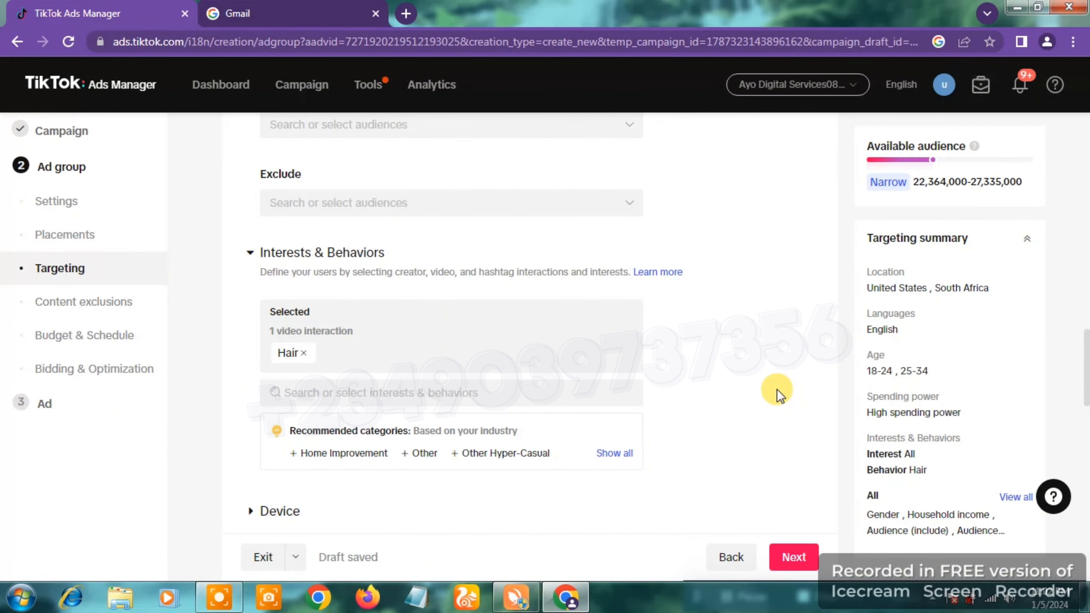
# Step: Limit the ad group's device targeting to the iOS operating system, version iOS 17.0 and above
pyautogui.scroll(-3, 777, 390)
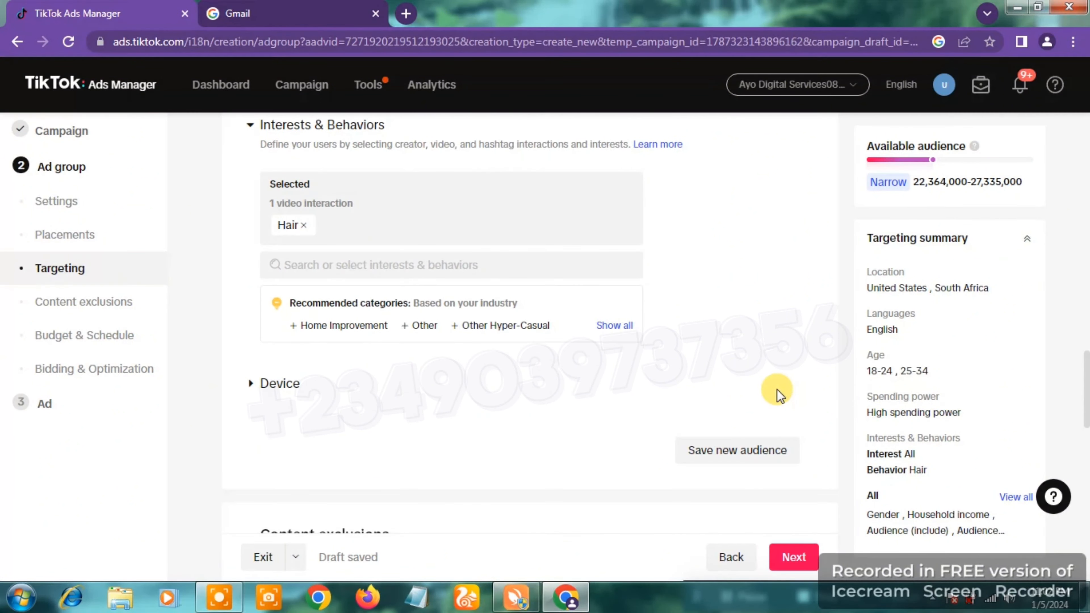
pyautogui.scroll(-2, 777, 390)
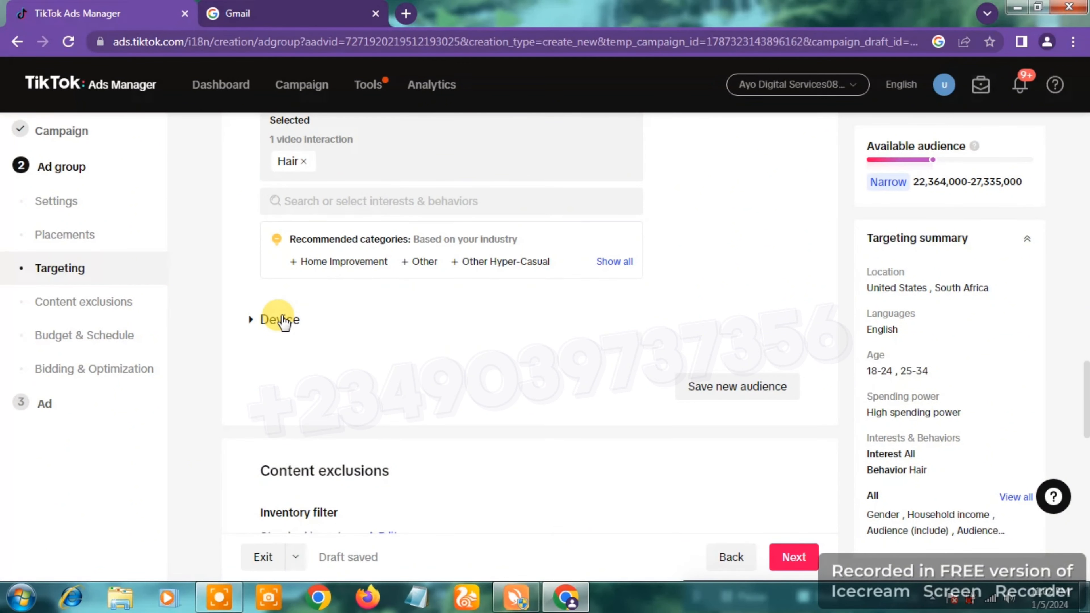
pyautogui.click(270, 323)
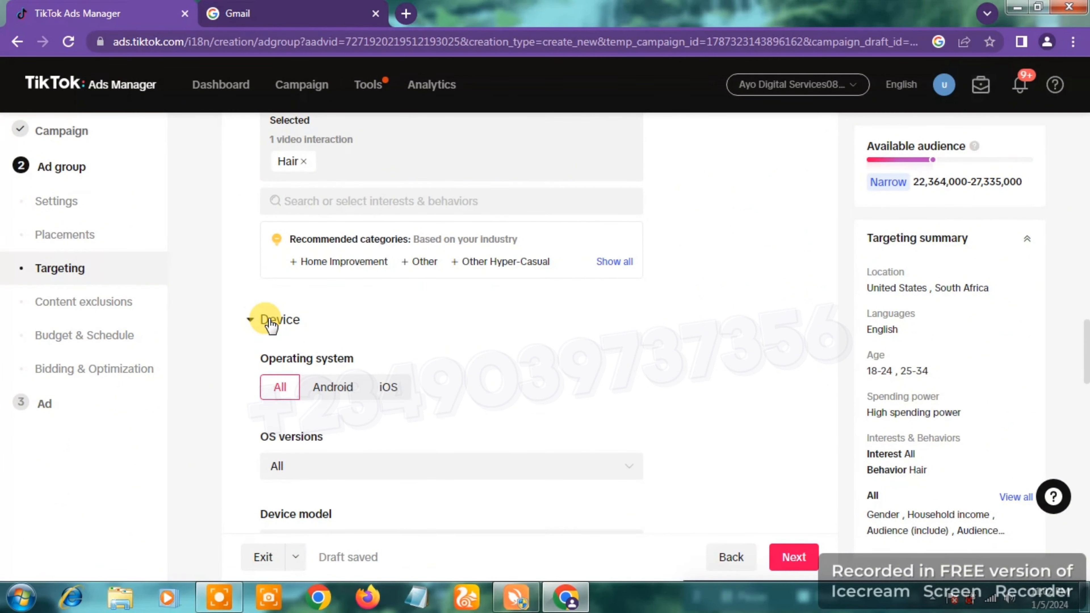
pyautogui.scroll(-1, 807, 325)
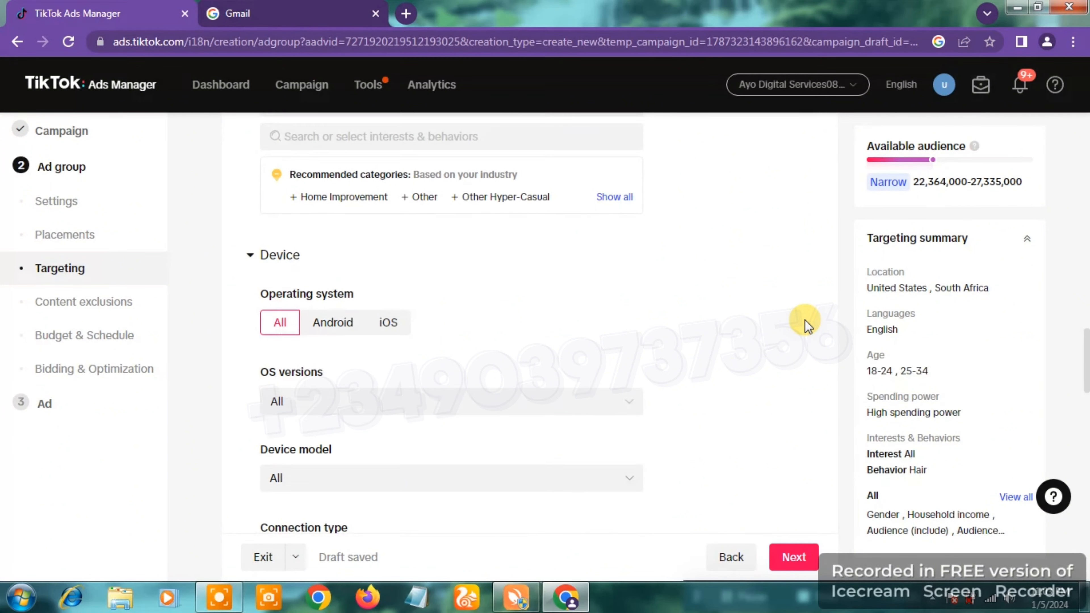
pyautogui.scroll(-1, 806, 325)
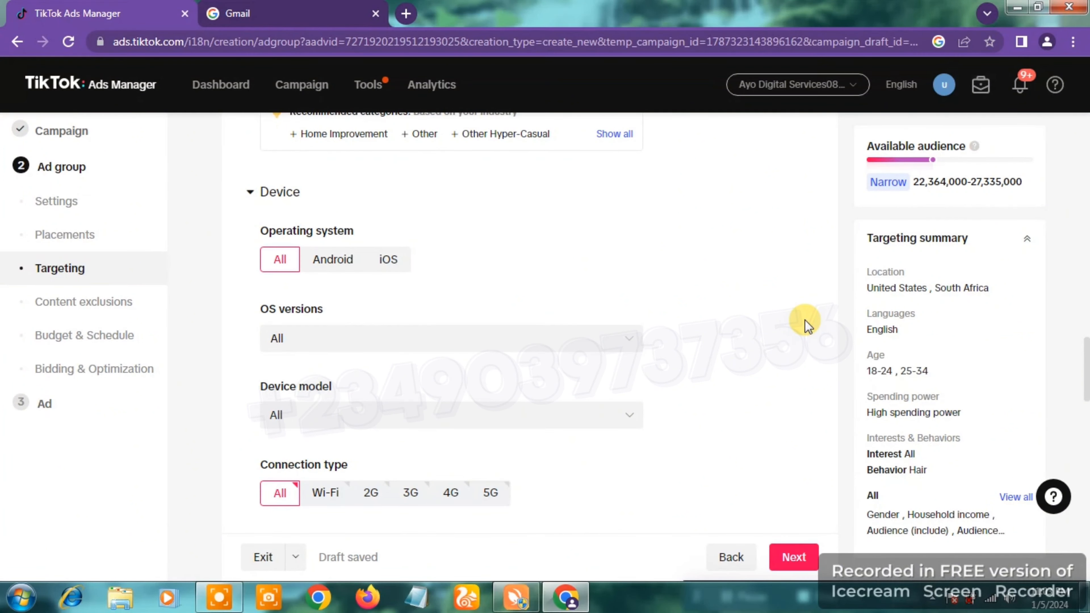
pyautogui.scroll(-1, 806, 325)
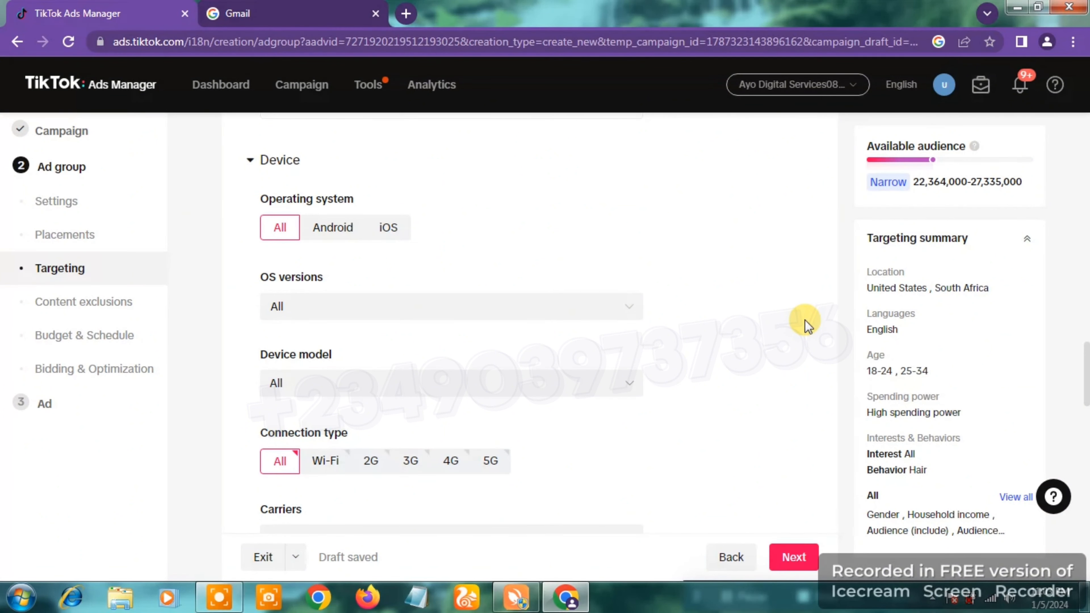
pyautogui.click(388, 230)
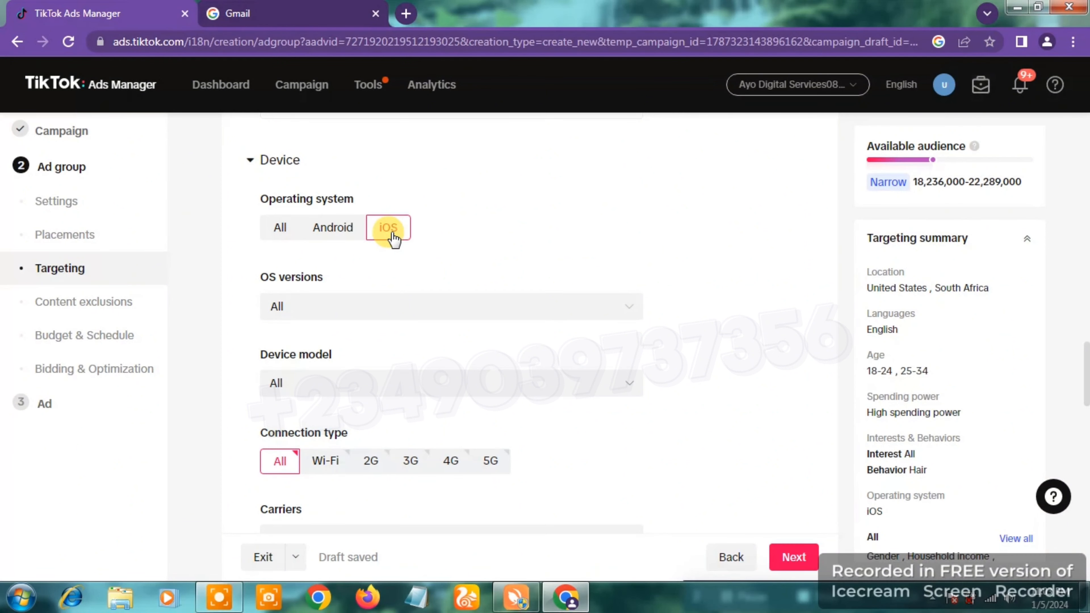
pyautogui.click(555, 312)
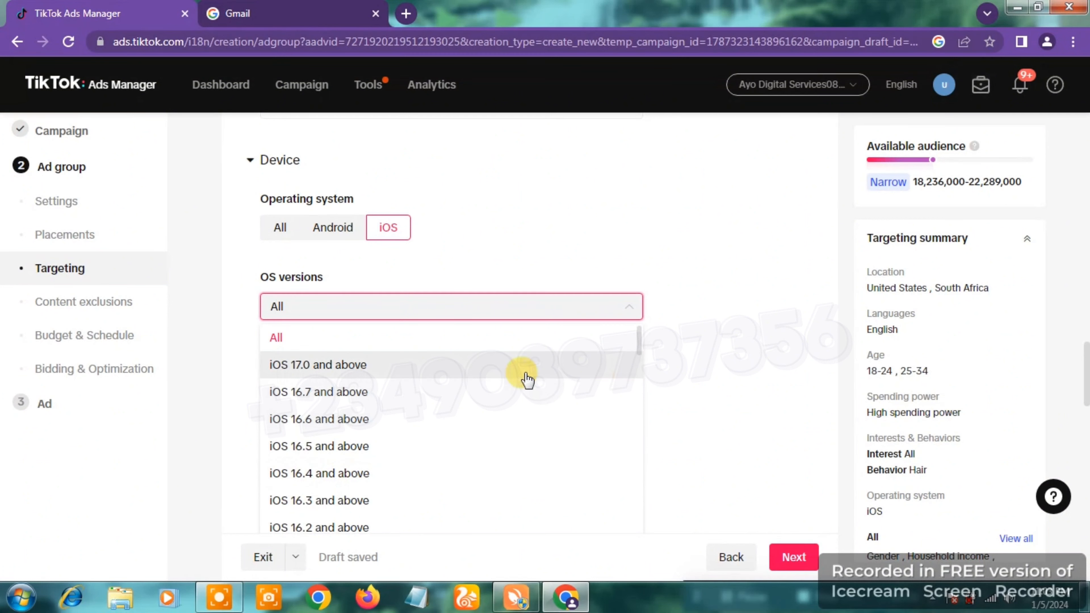
pyautogui.click(442, 377)
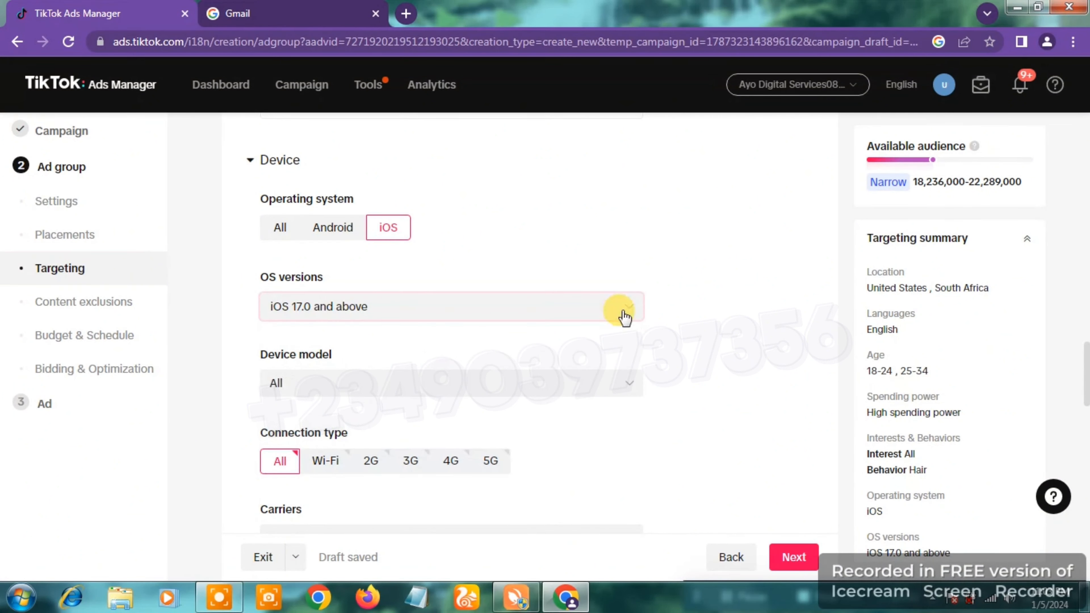
# Step: Restrict the targeted device model to iPhone 14 within the Apple models, leaving the rest of the brand unselected
pyautogui.click(525, 396)
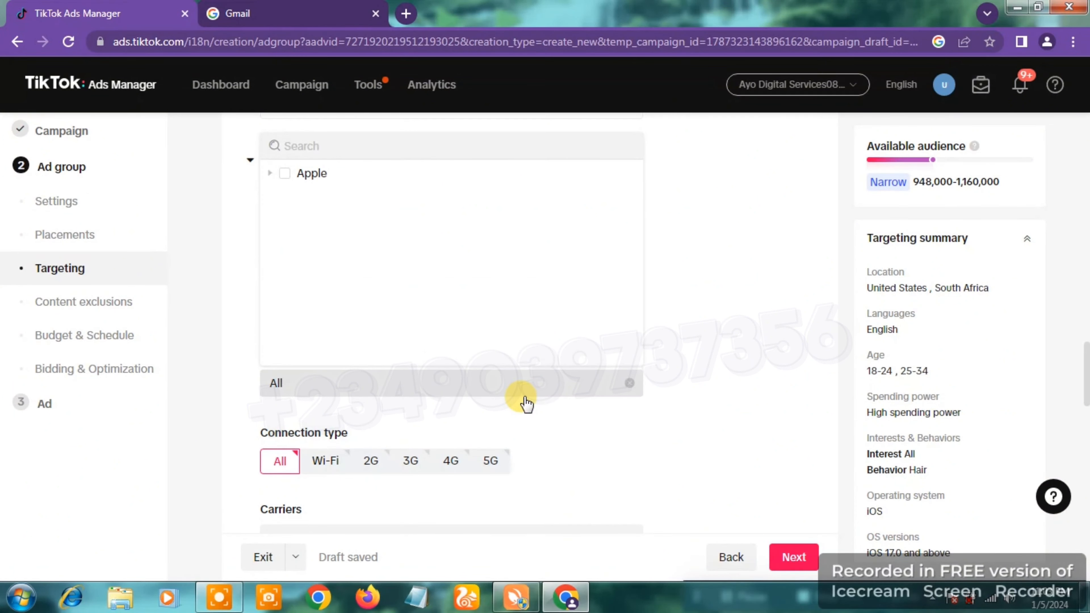
pyautogui.click(285, 177)
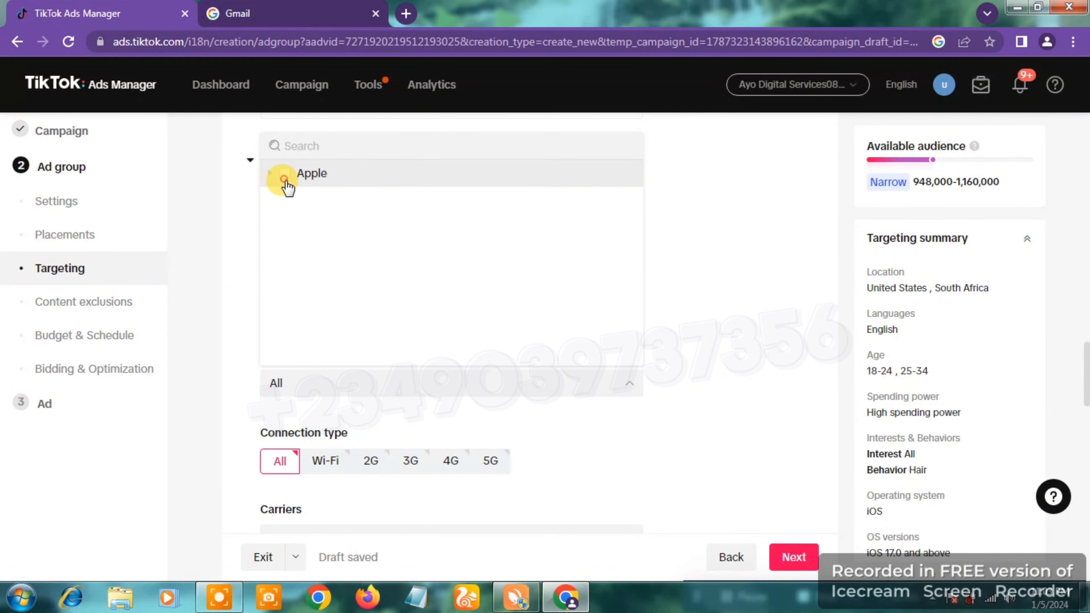
pyautogui.click(270, 173)
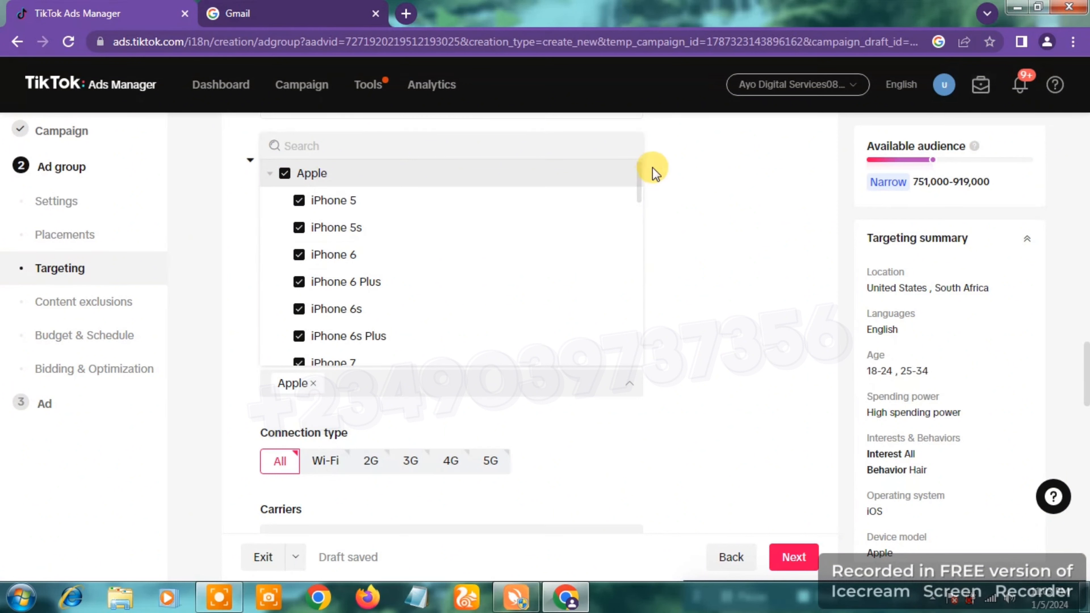
pyautogui.click(284, 173)
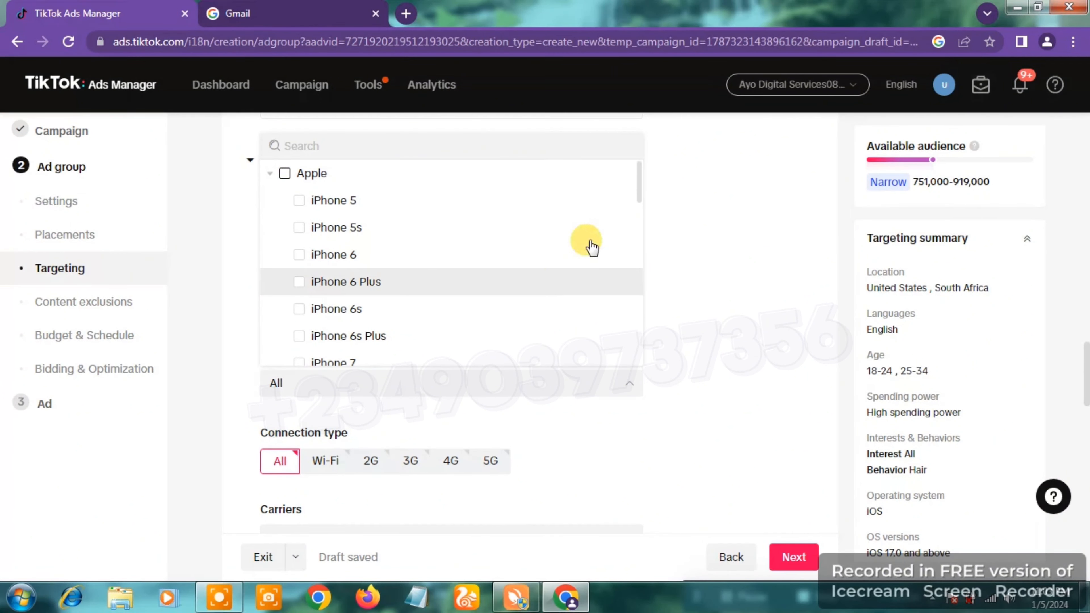
pyautogui.moveTo(639, 189); pyautogui.dragTo(651, 286)
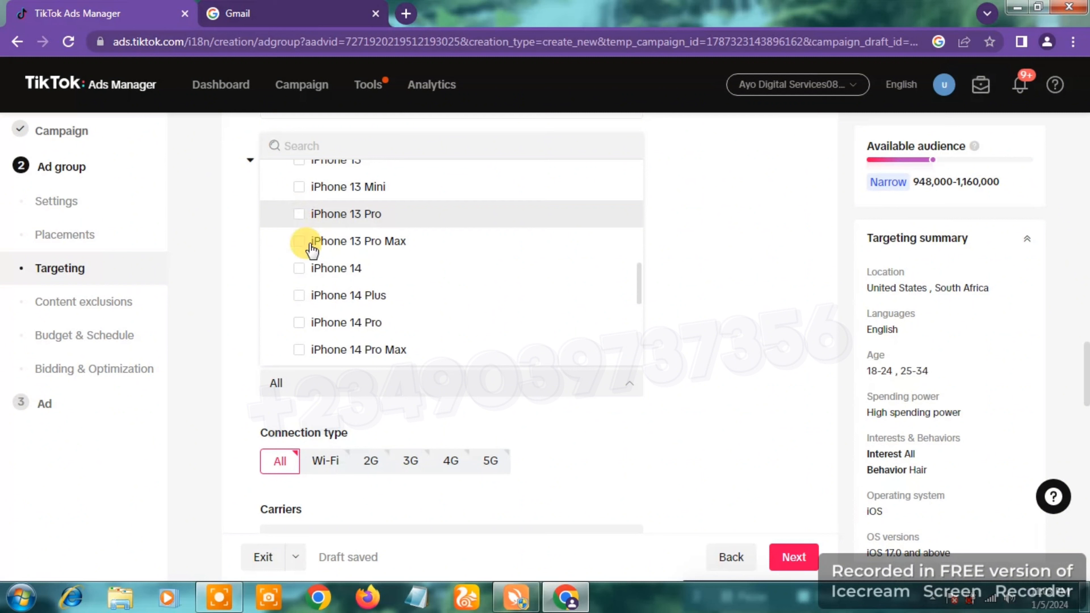
pyautogui.click(305, 271)
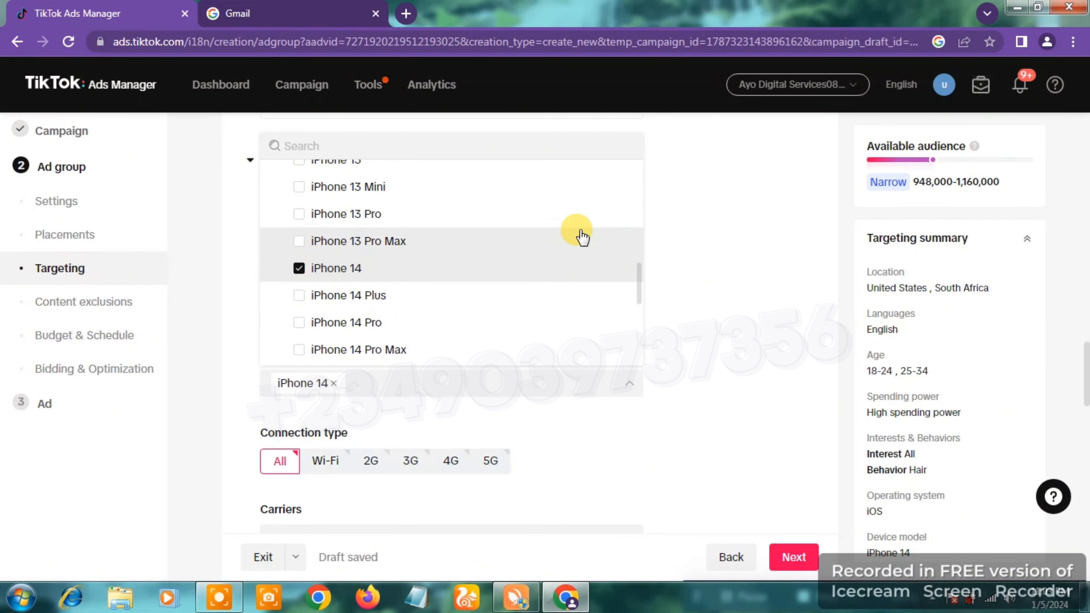
pyautogui.click(768, 273)
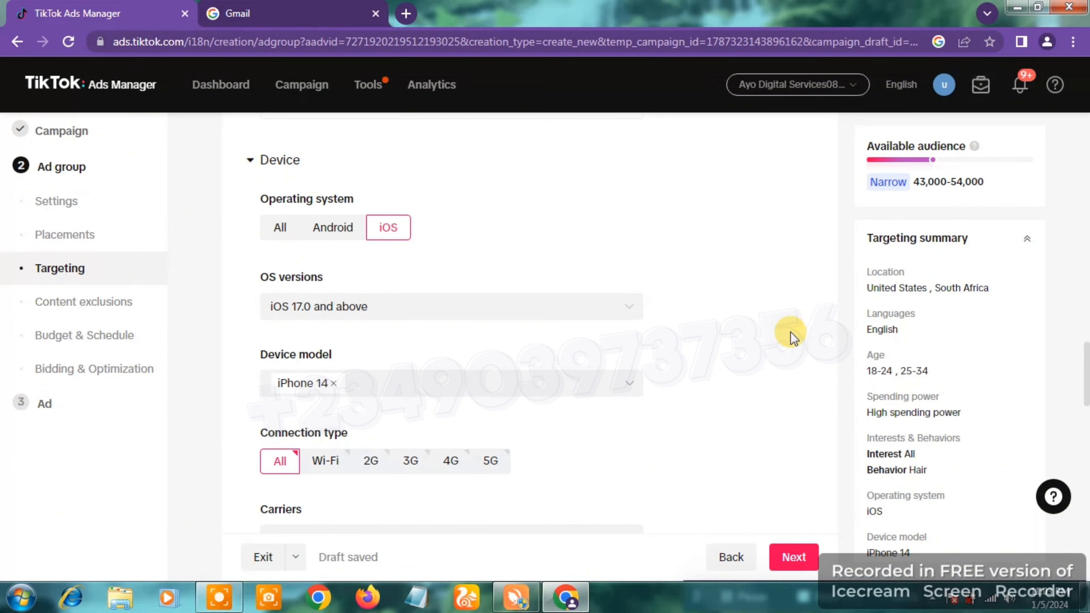
# Step: Set the ad group's daily budget to 20 USD under Budget & Schedule
pyautogui.scroll(-5, 791, 333)
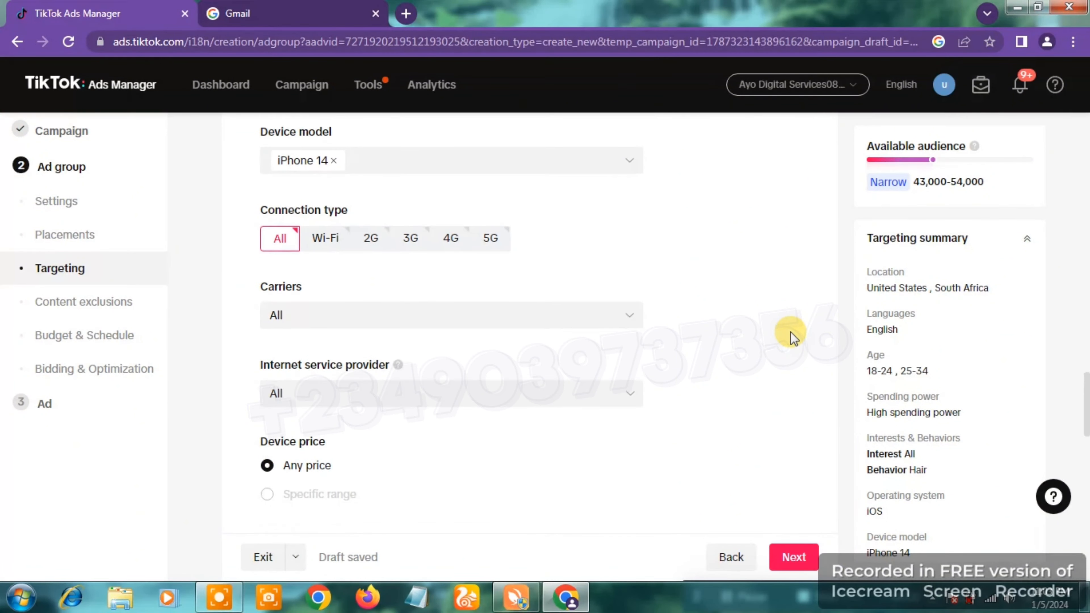
pyautogui.scroll(-2, 791, 333)
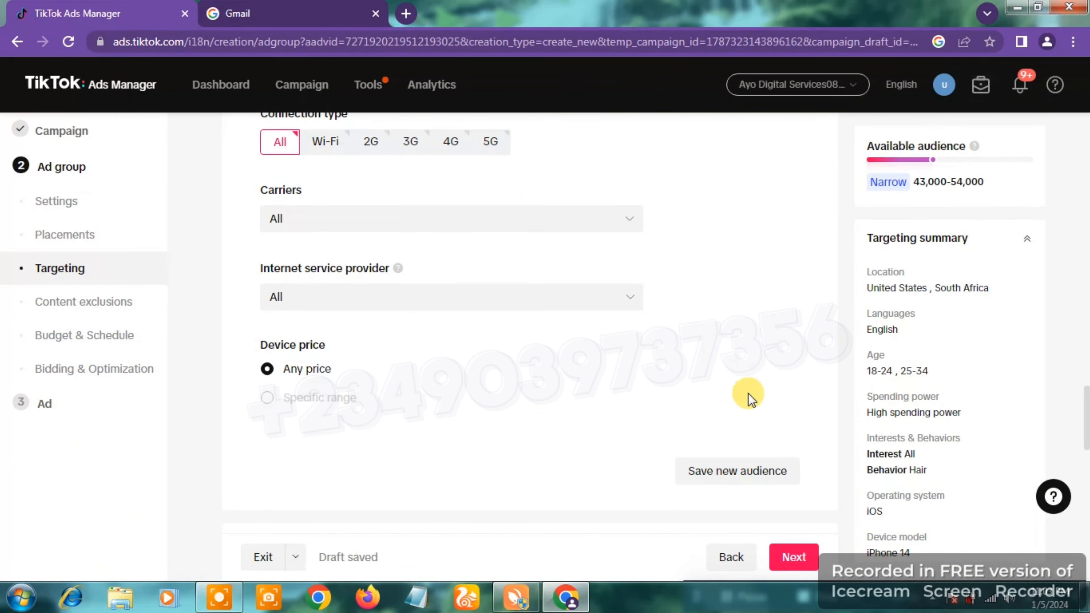
pyautogui.scroll(-5, 792, 337)
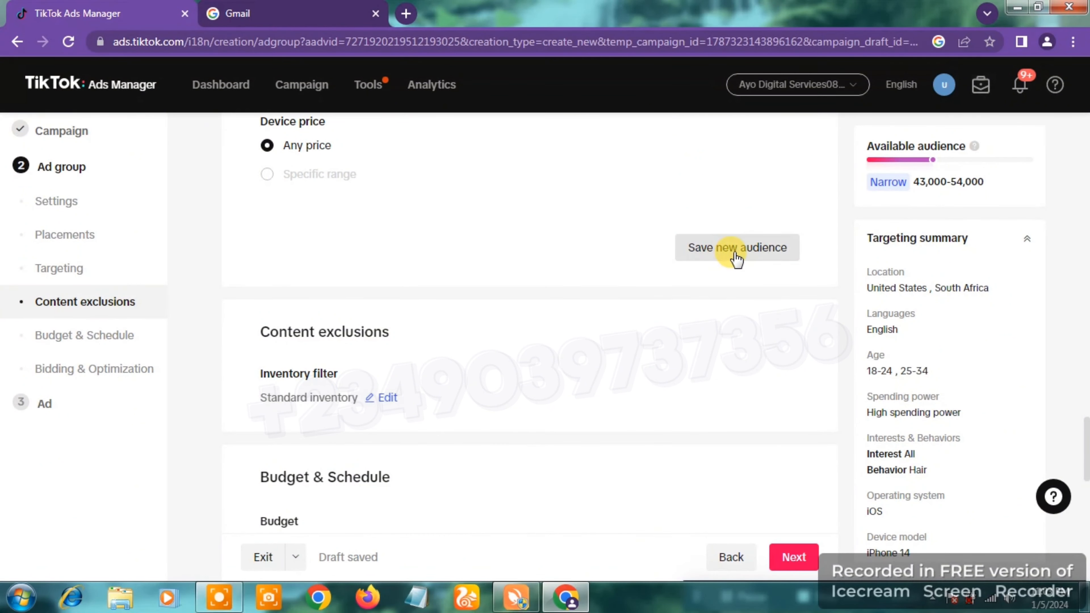
pyautogui.scroll(-1, 811, 297)
pyautogui.scroll(-6, 810, 301)
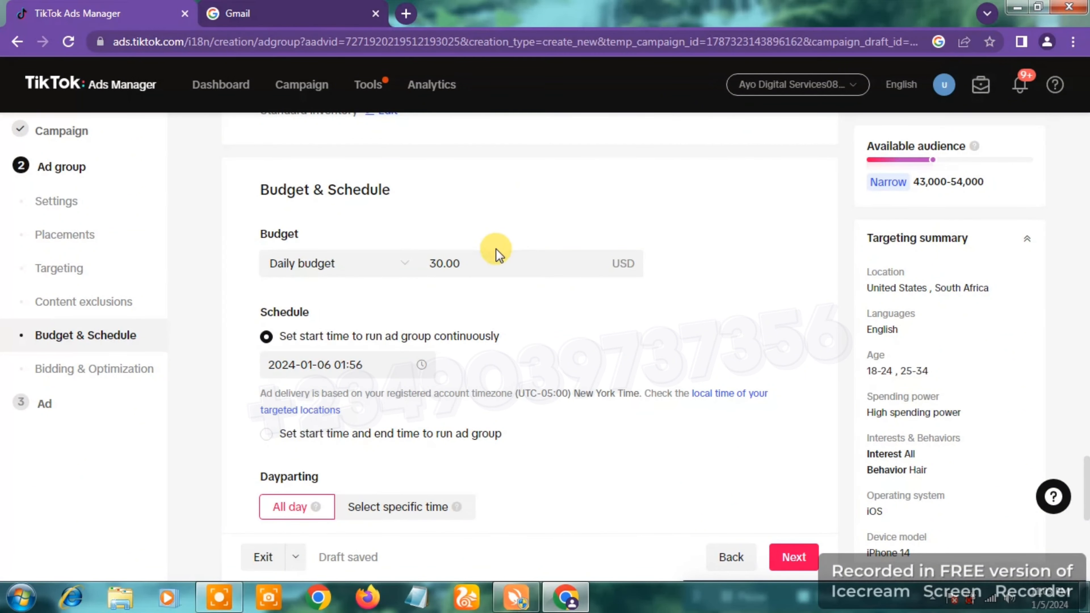
pyautogui.click(488, 257)
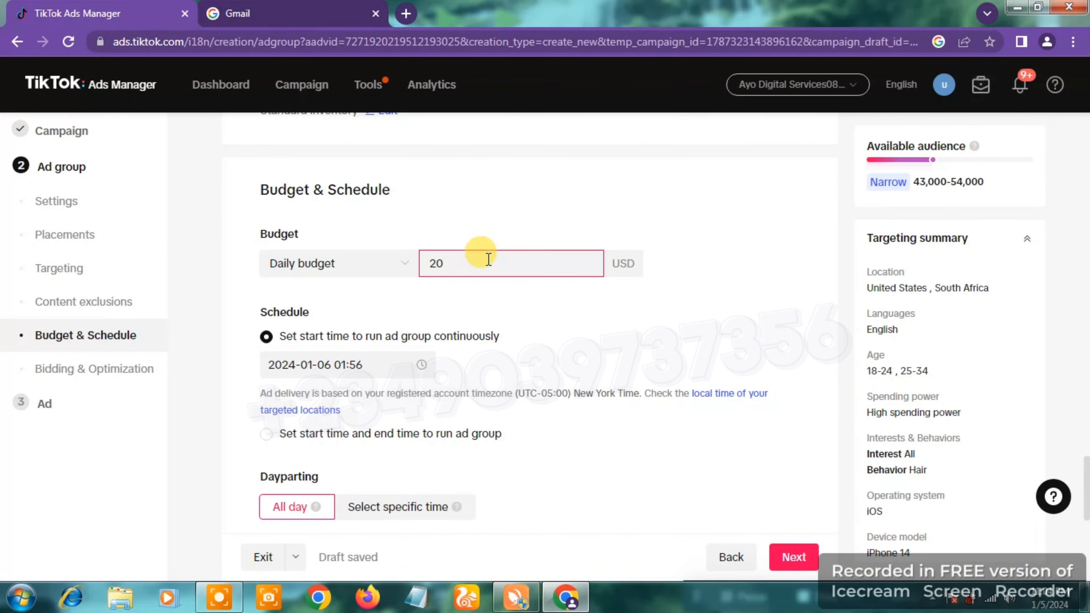
pyautogui.write('20')
pyautogui.click(665, 288)
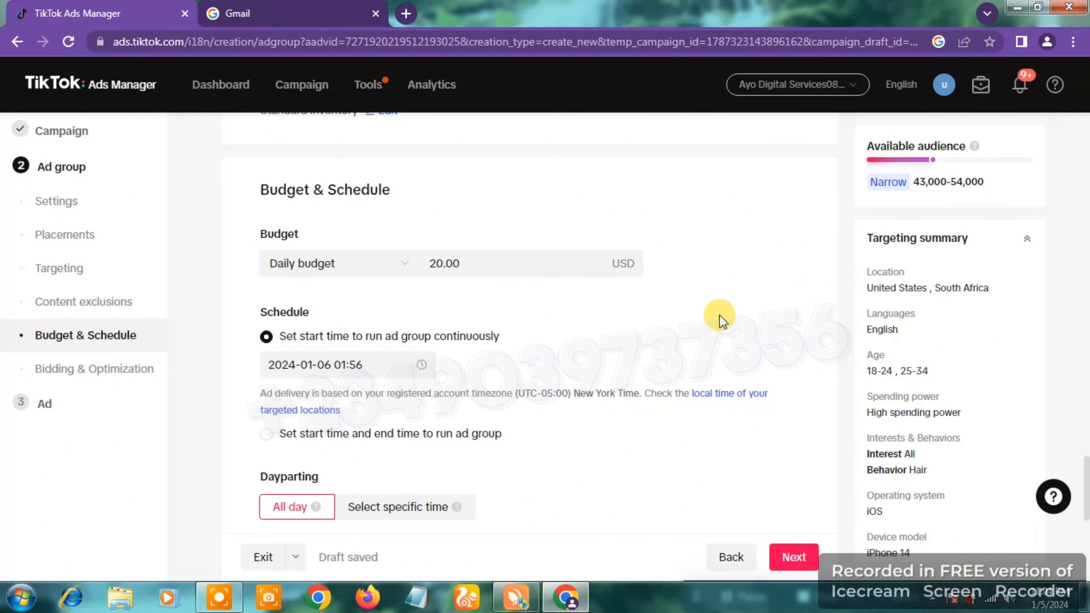
# Step: Look over the schedule settings and the available optimization goals under Bidding & Optimization
pyautogui.scroll(-5, 720, 315)
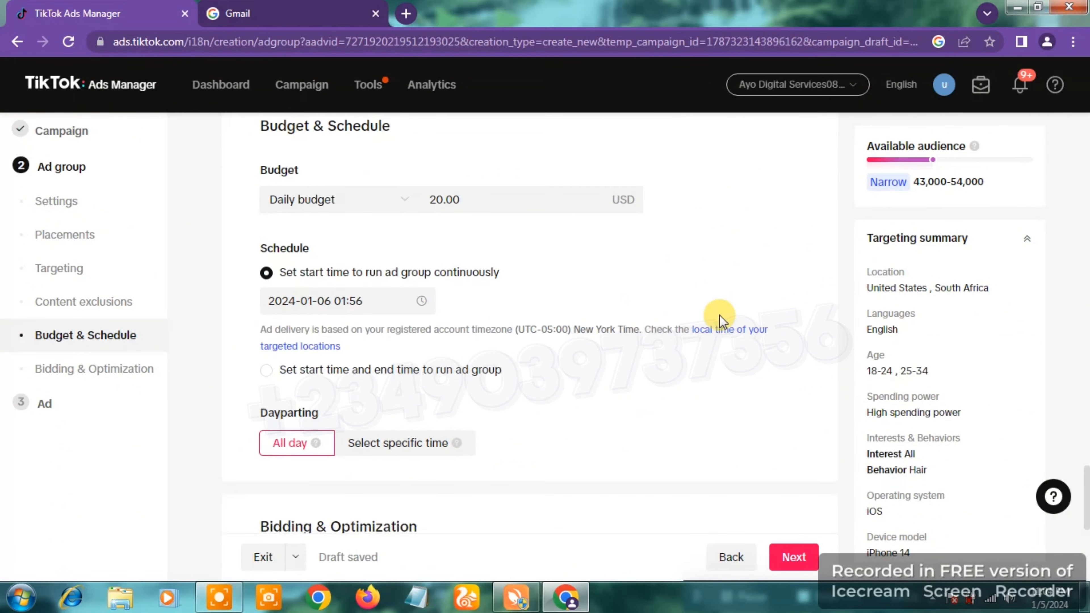
pyautogui.scroll(-5, 721, 318)
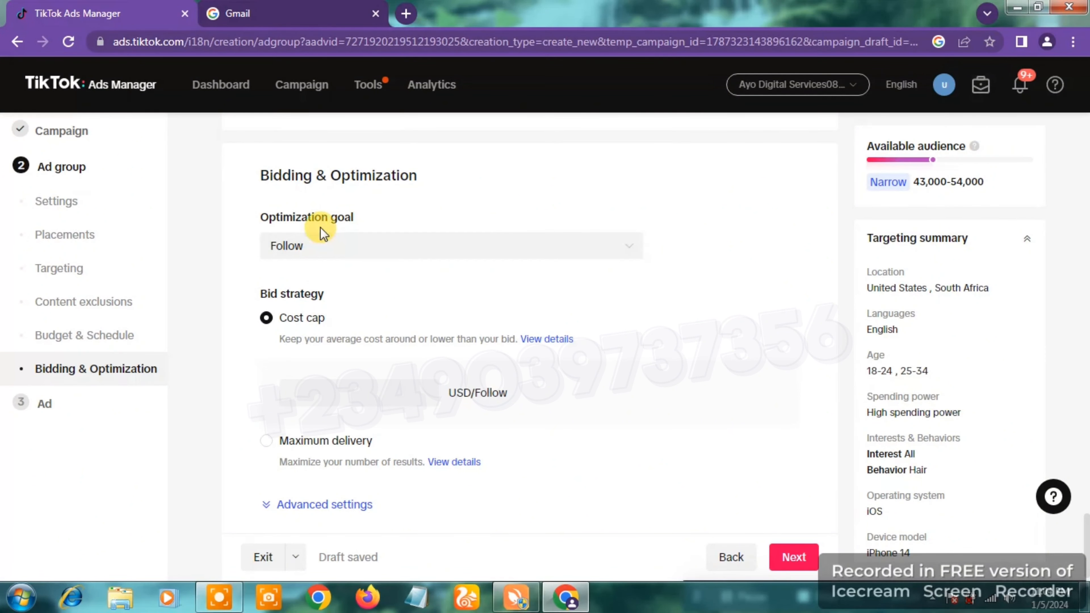
pyautogui.click(377, 257)
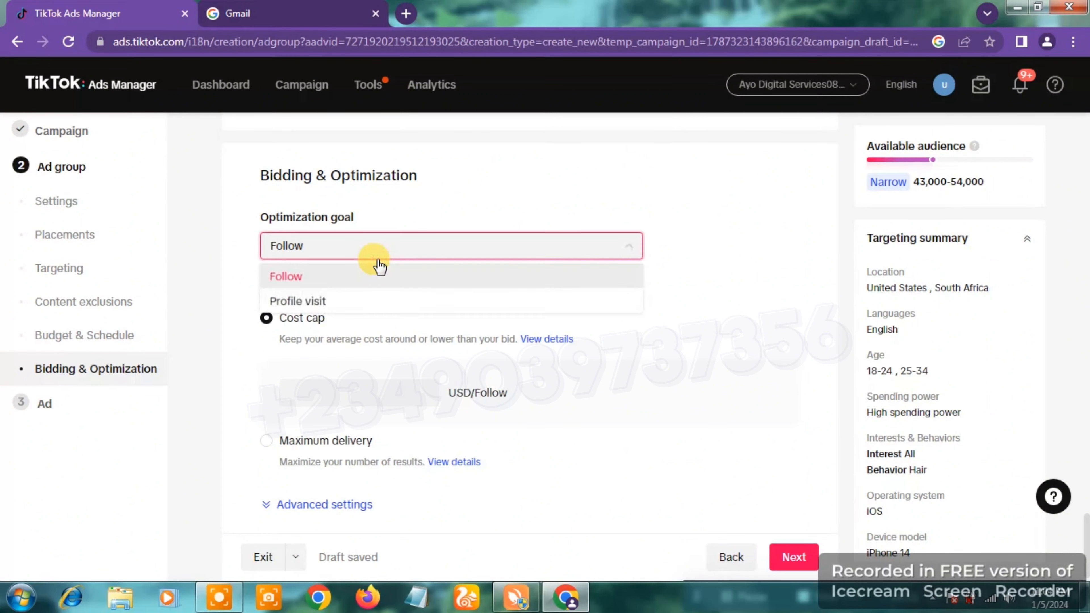
pyautogui.click(720, 237)
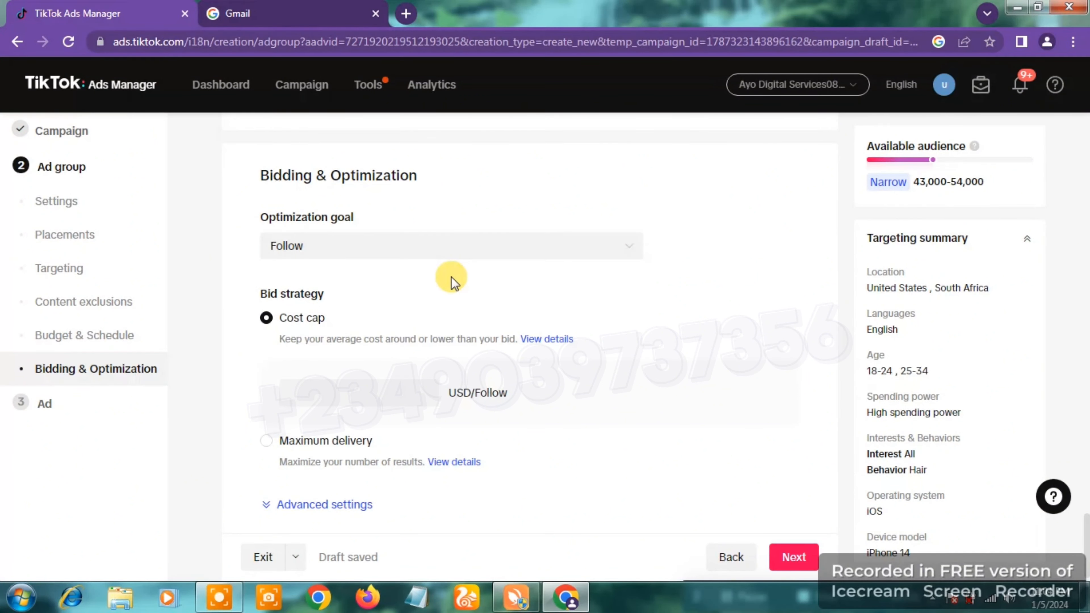
pyautogui.click(455, 245)
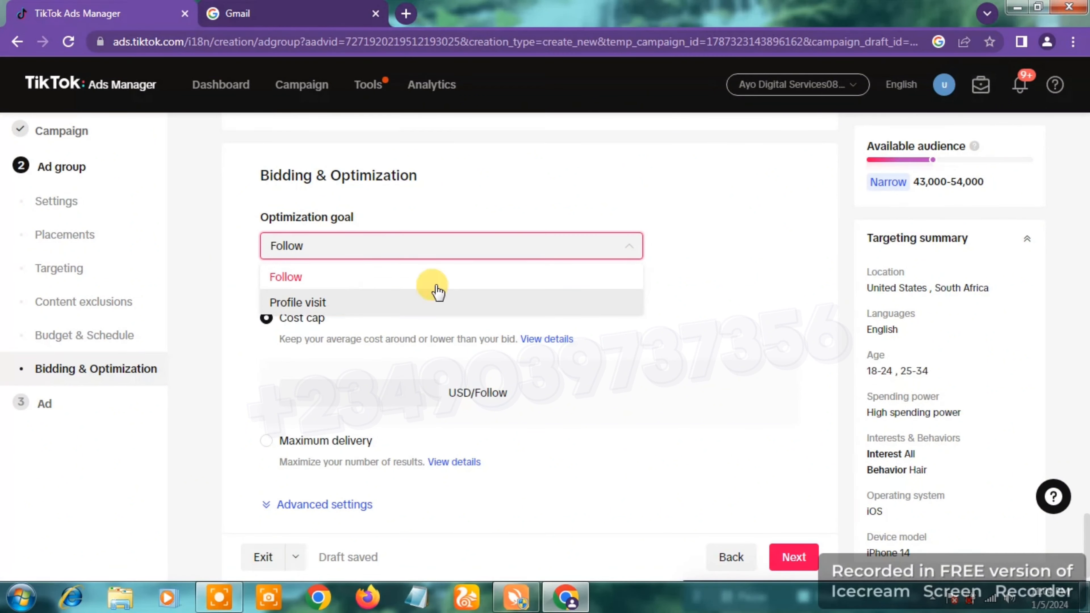
pyautogui.click(752, 267)
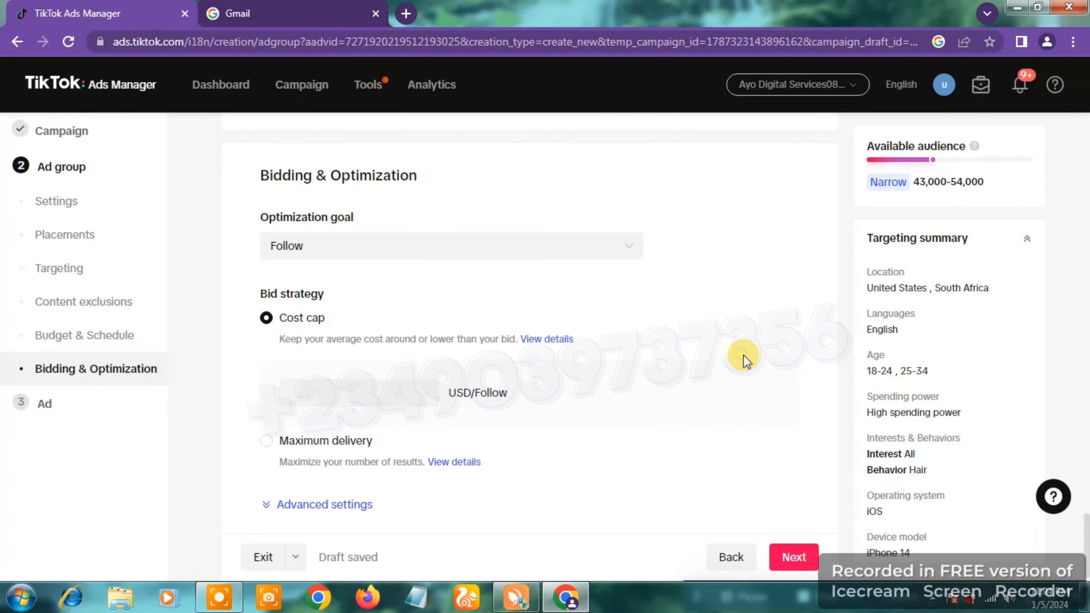
# Step: Set the cost cap bid to 0.01 USD per follow and continue to the ad setup
pyautogui.scroll(-1, 745, 360)
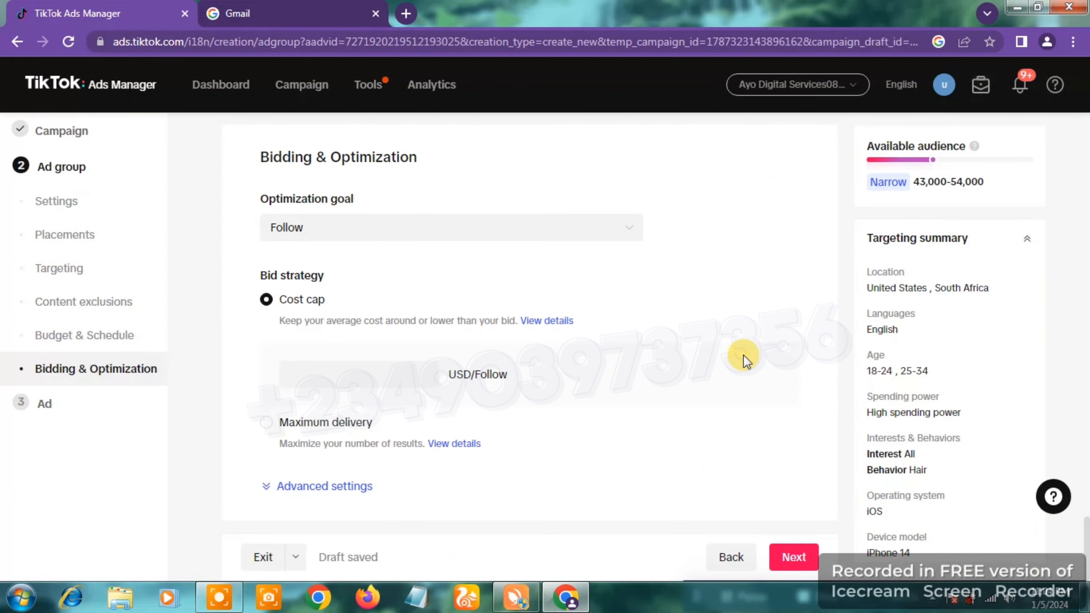
pyautogui.click(794, 557)
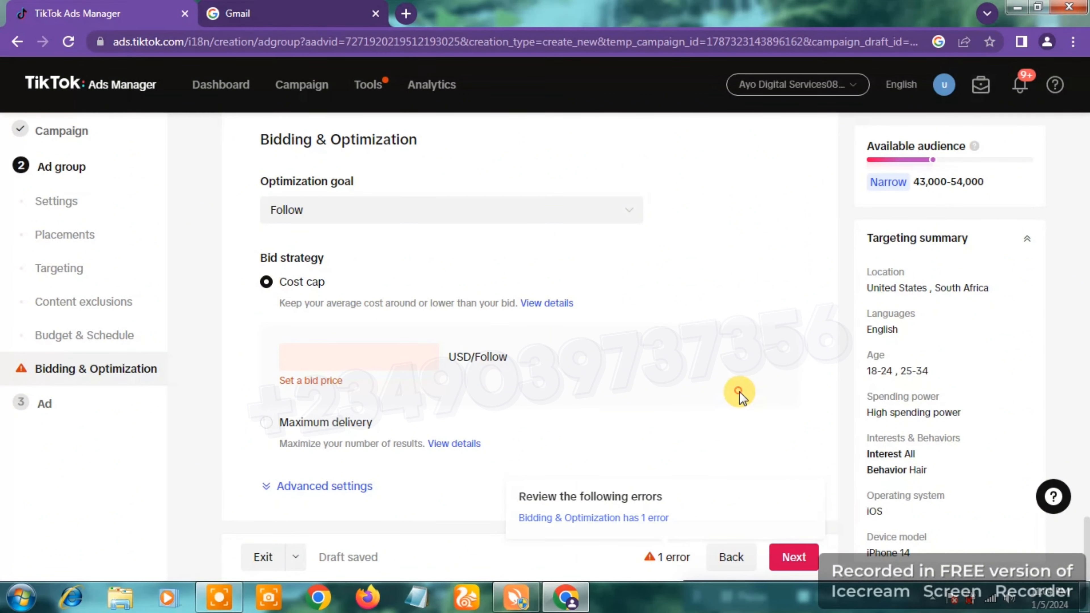
pyautogui.click(369, 358)
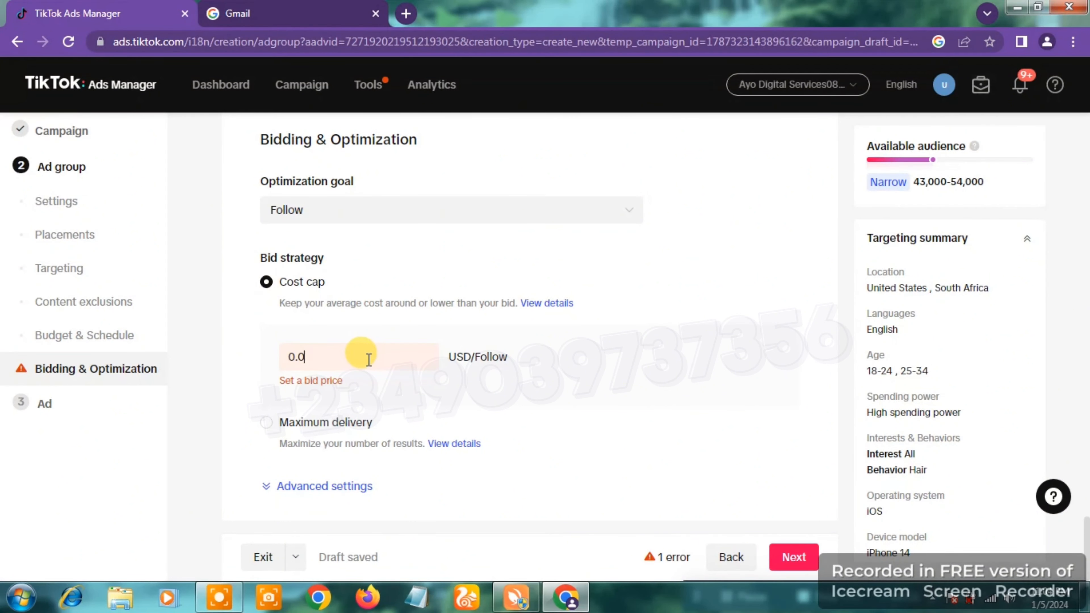
pyautogui.write('0.01')
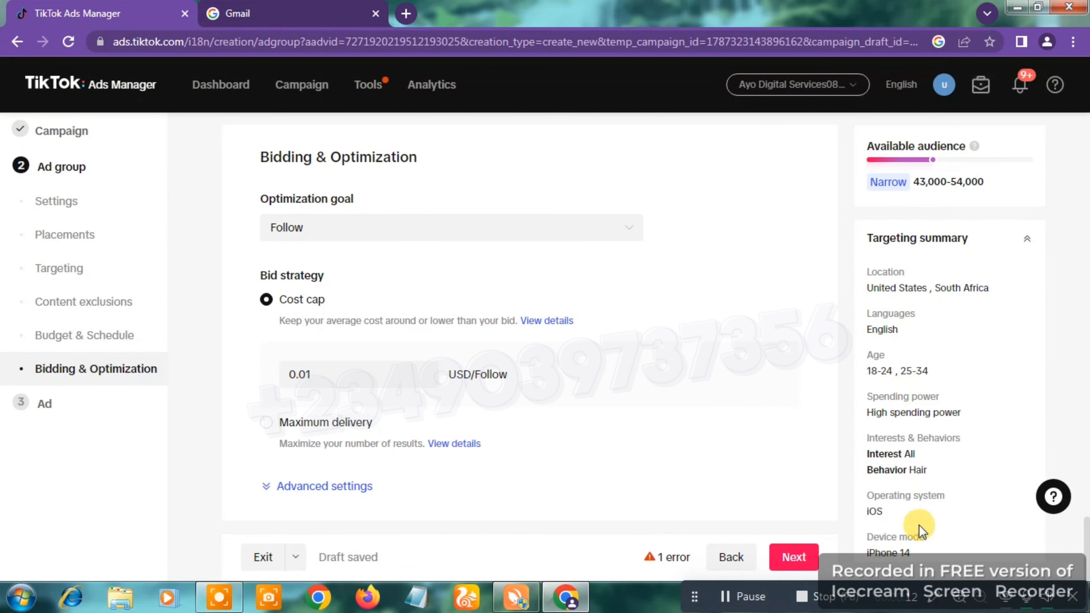
pyautogui.click(800, 554)
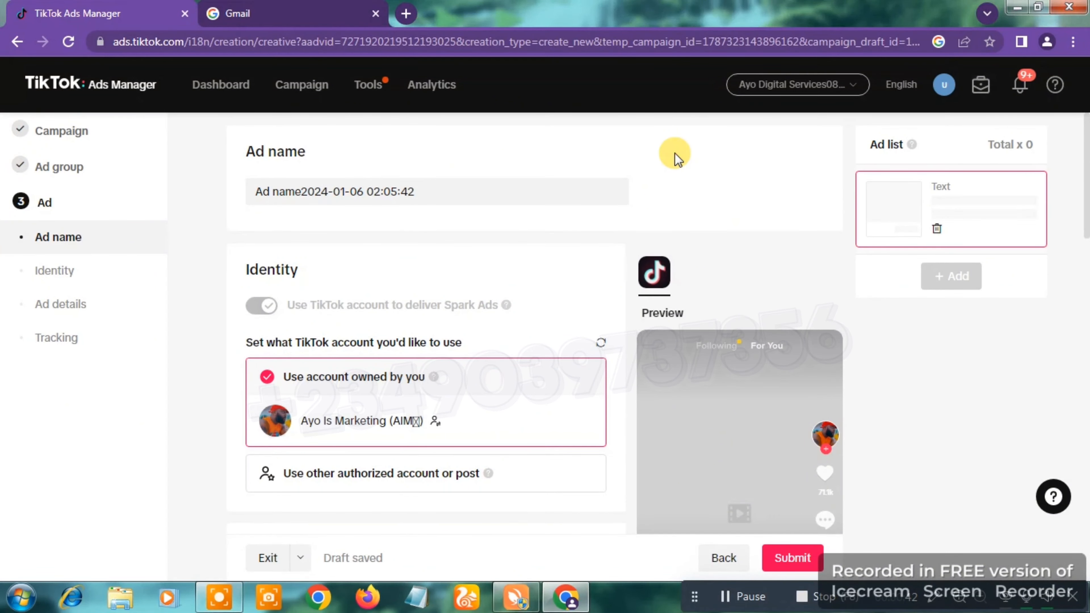
# Step: Look over the ad's name, its Identity section with the TikTok account choices, and the start of the ad details
pyautogui.scroll(-1, 675, 155)
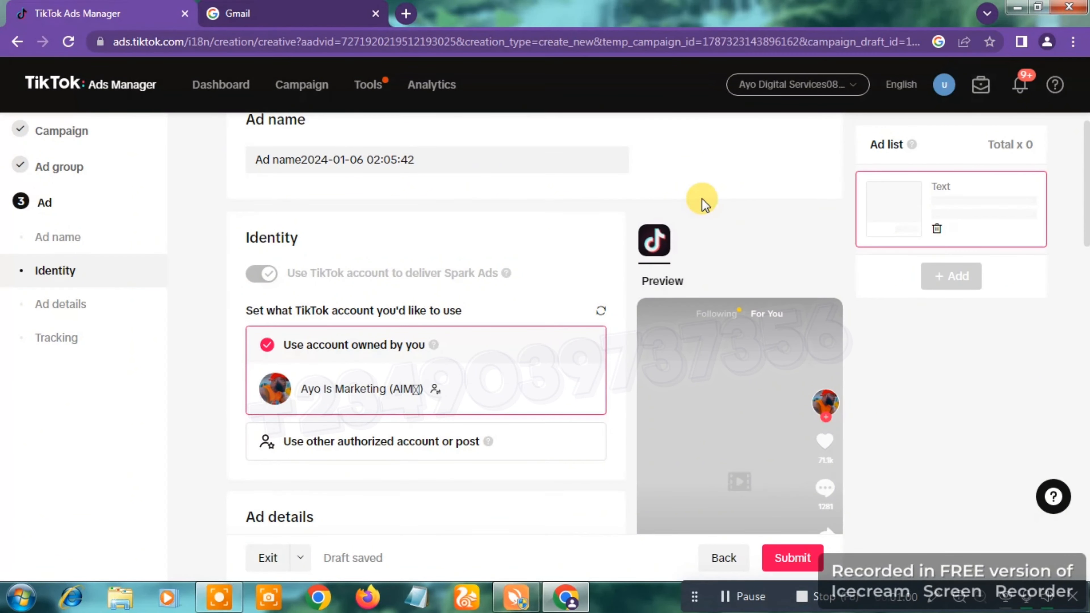
pyautogui.scroll(-2, 702, 200)
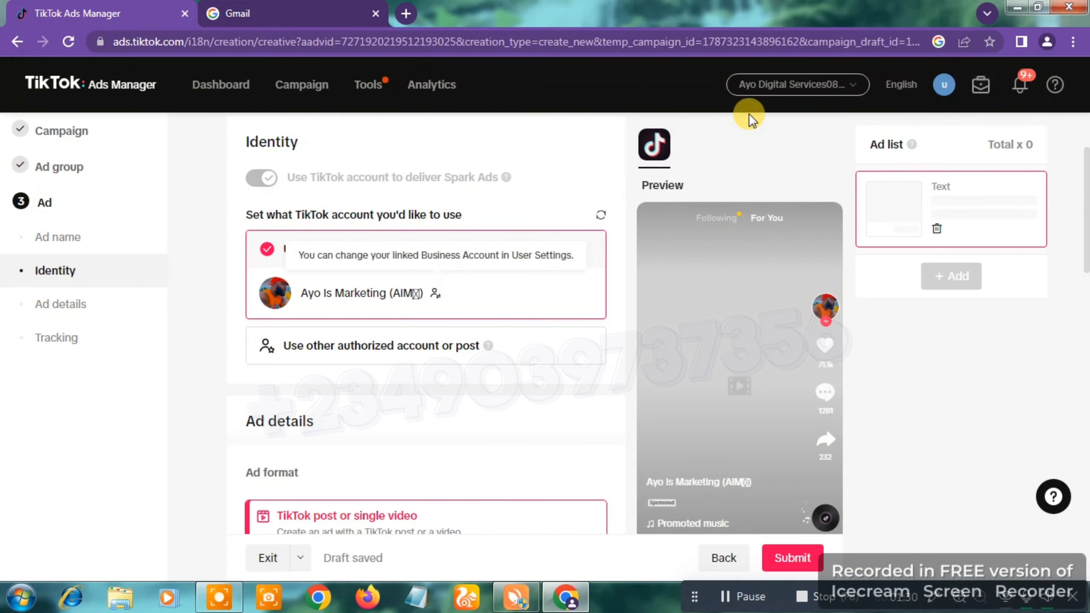
pyautogui.click(940, 91)
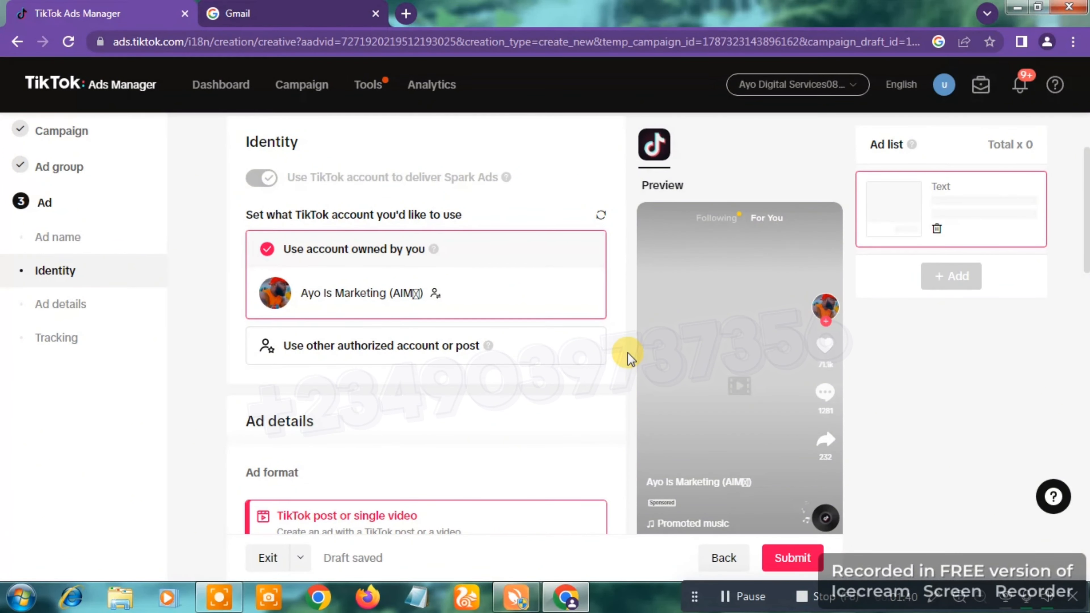
# Step: Add the 01:08 TikTok post "Dropshipping In Nigeria" from the Spark Ad posts as the ad creative
pyautogui.scroll(-5, 628, 356)
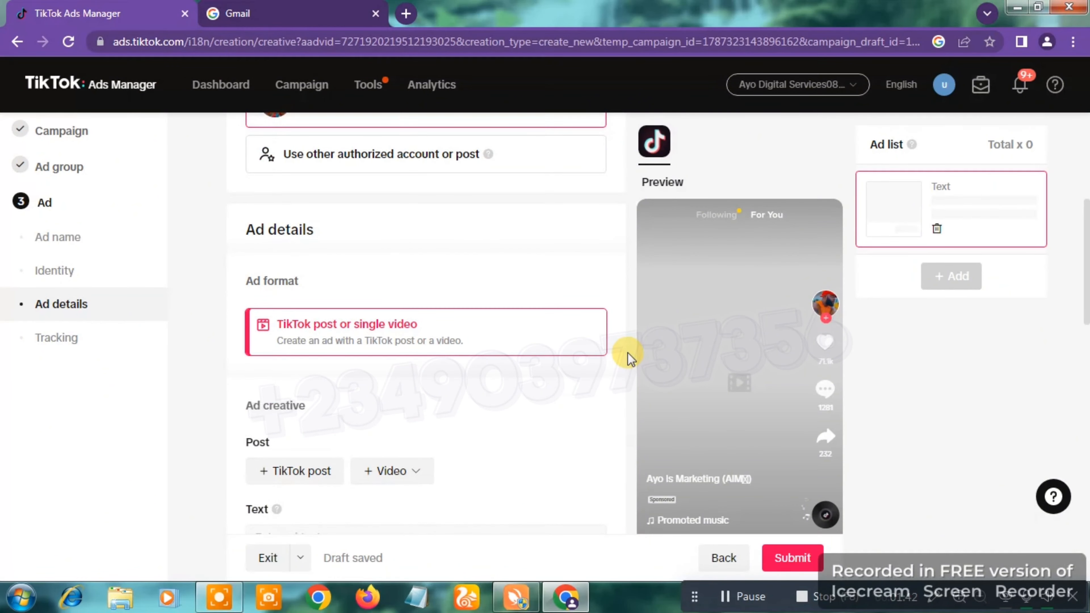
pyautogui.scroll(-1, 628, 356)
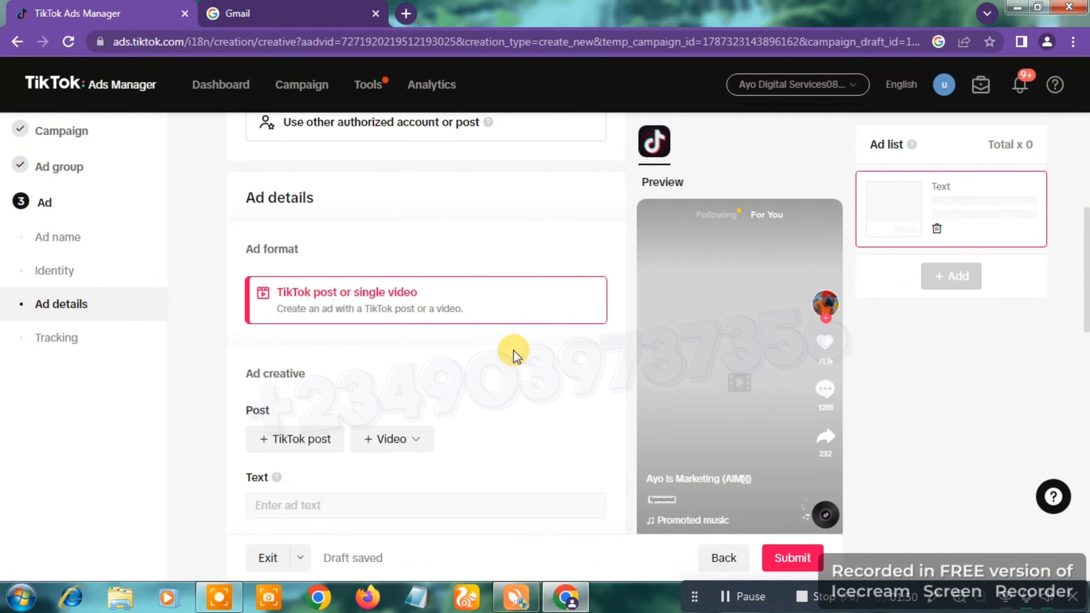
pyautogui.scroll(-3, 514, 351)
pyautogui.scroll(-1, 514, 350)
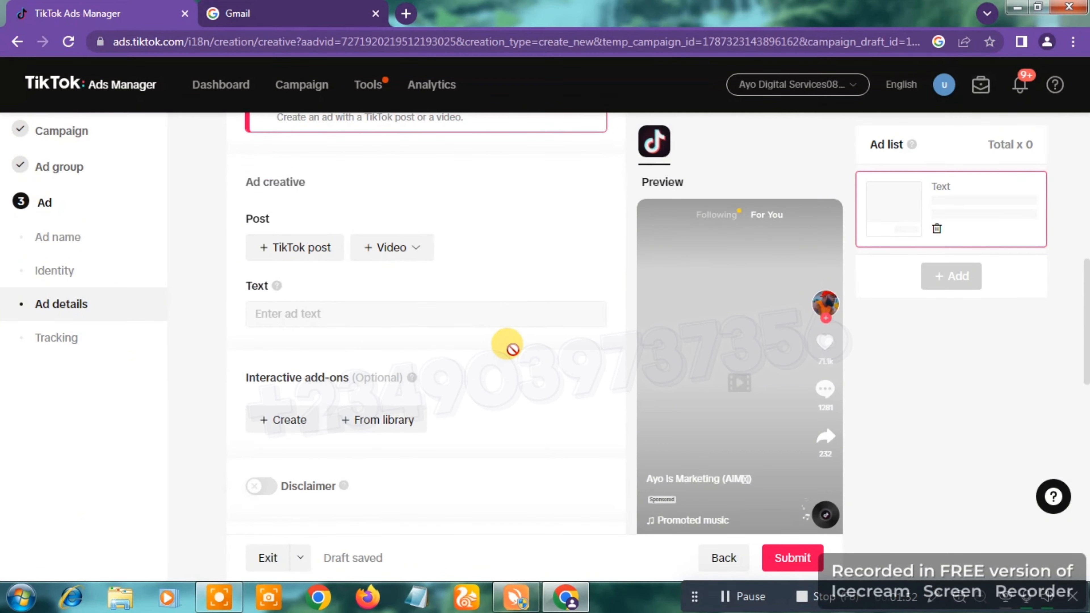
pyautogui.scroll(1, 513, 349)
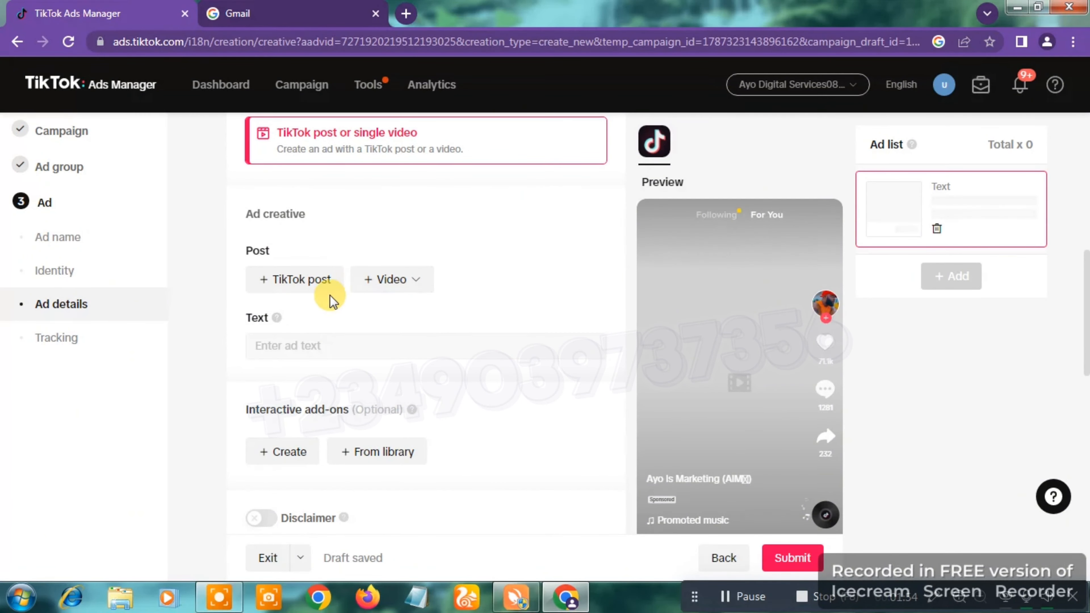
pyautogui.click(314, 283)
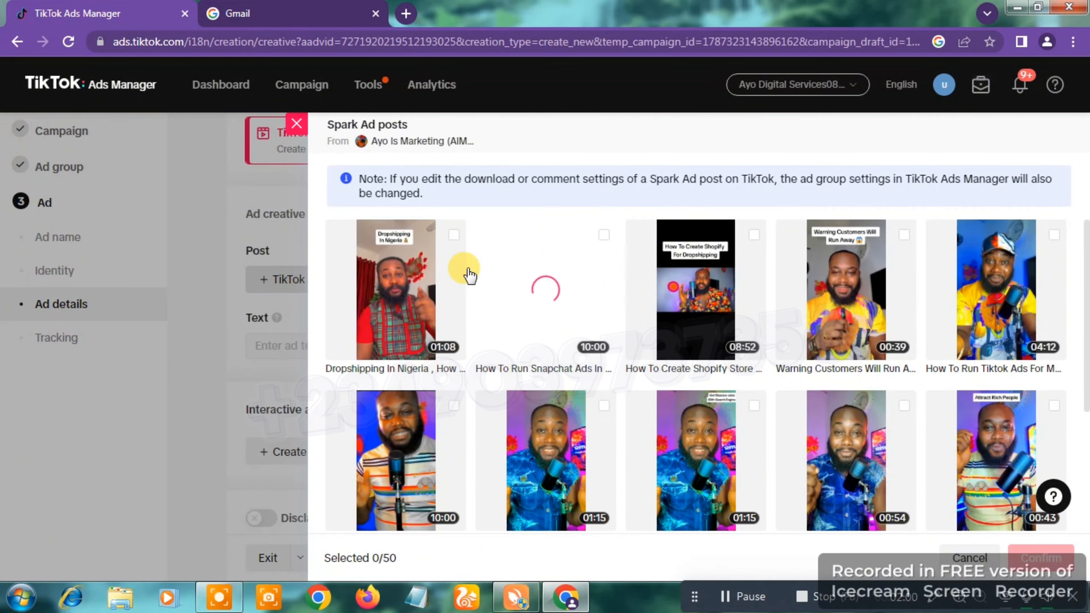
pyautogui.click(397, 276)
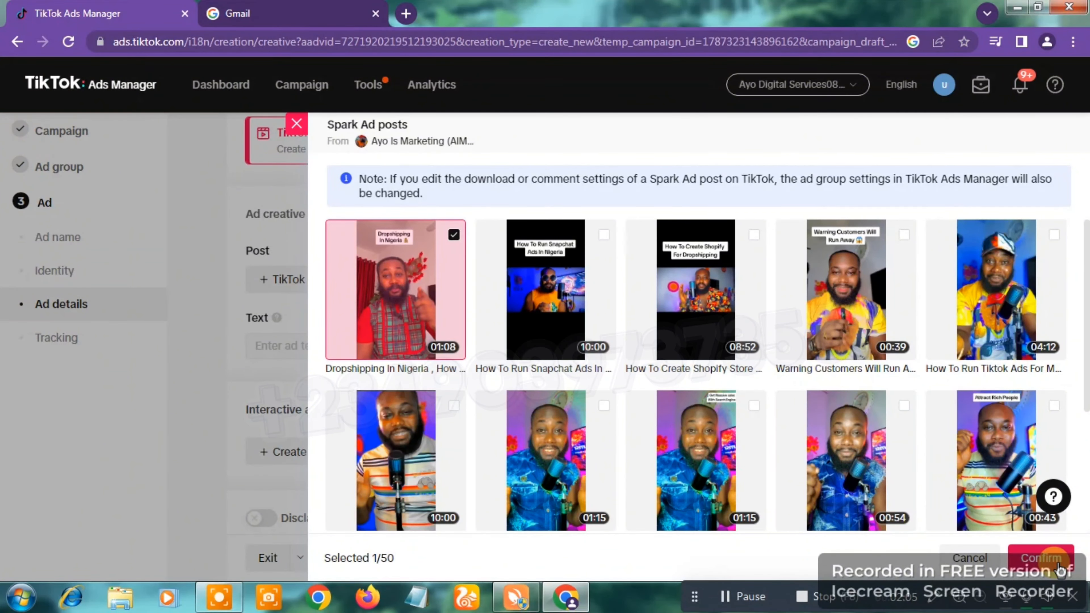
pyautogui.click(1043, 558)
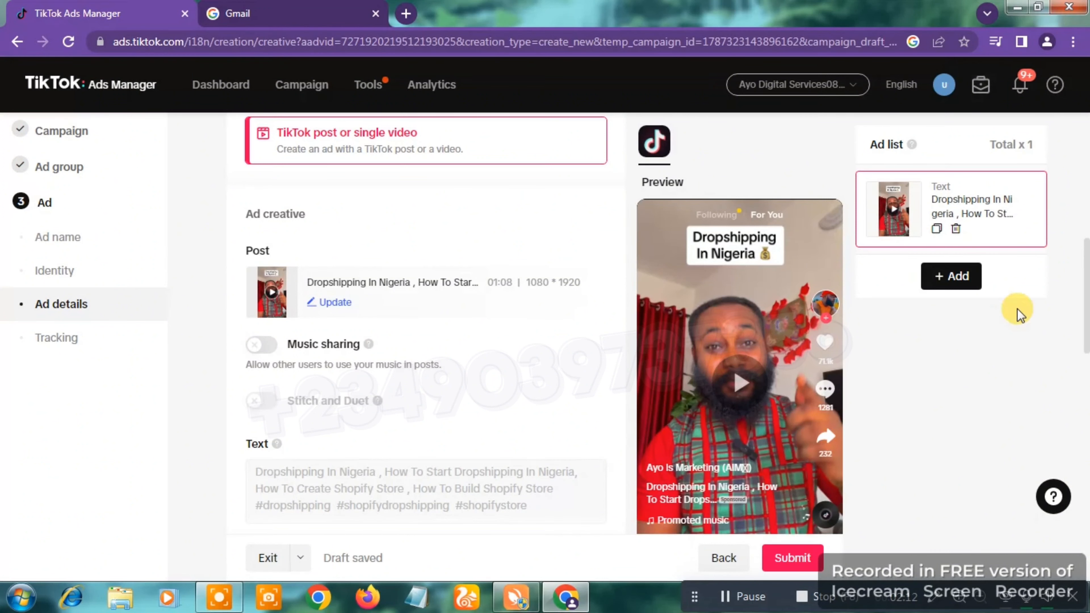
# Step: Try to turn on Music sharing for the selected post in the ad creative settings
pyautogui.scroll(-1, 1087, 292)
pyautogui.scroll(-2, 1087, 294)
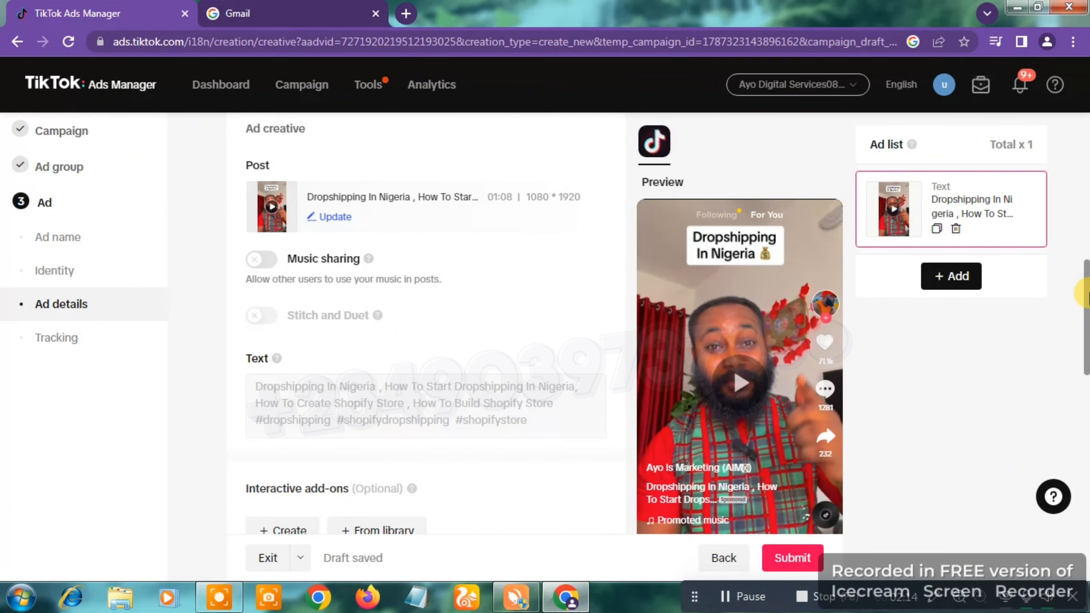
pyautogui.scroll(2, 1051, 282)
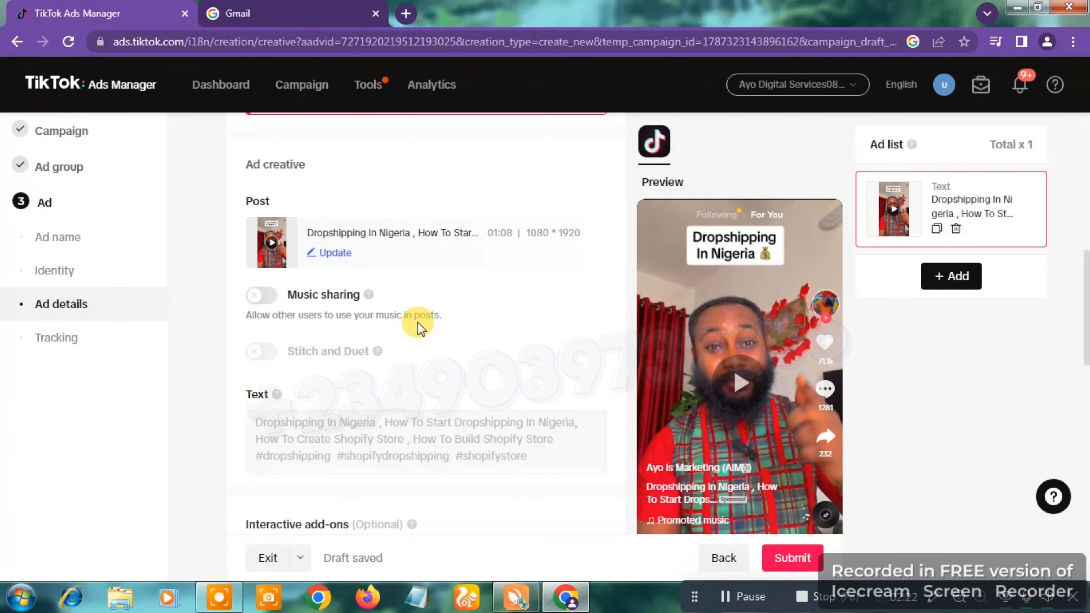
pyautogui.moveTo(354, 300)
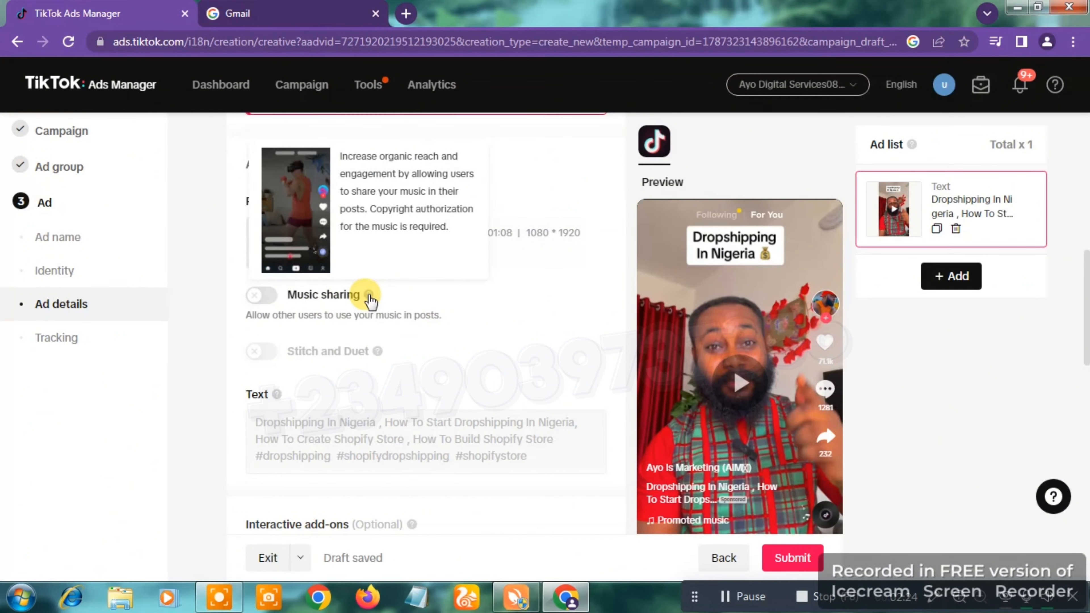
pyautogui.click(260, 301)
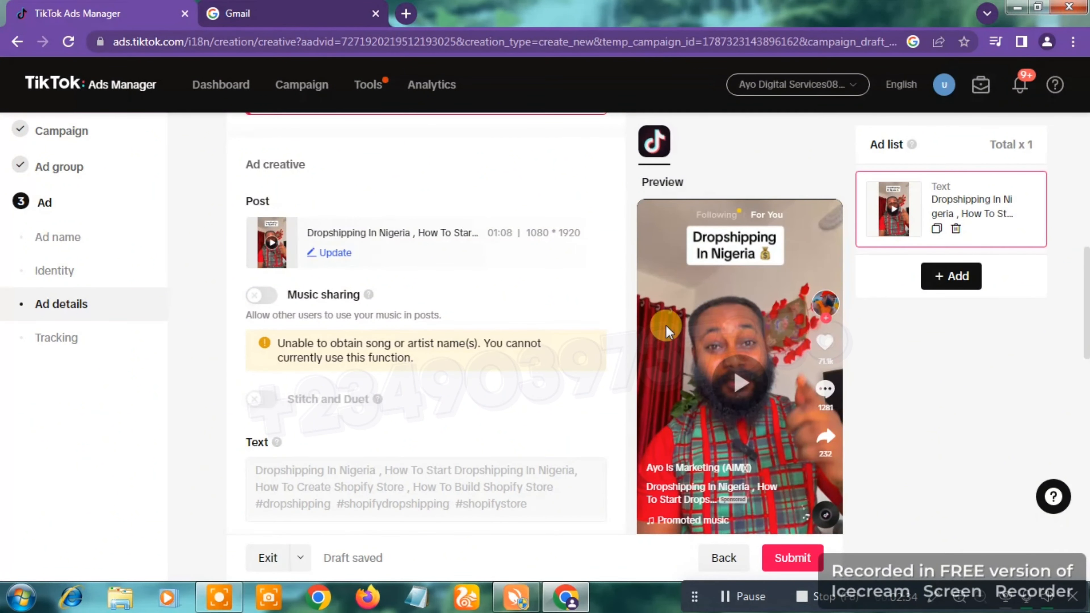
# Step: Play the post briefly in the ad preview and pause it
pyautogui.click(752, 379)
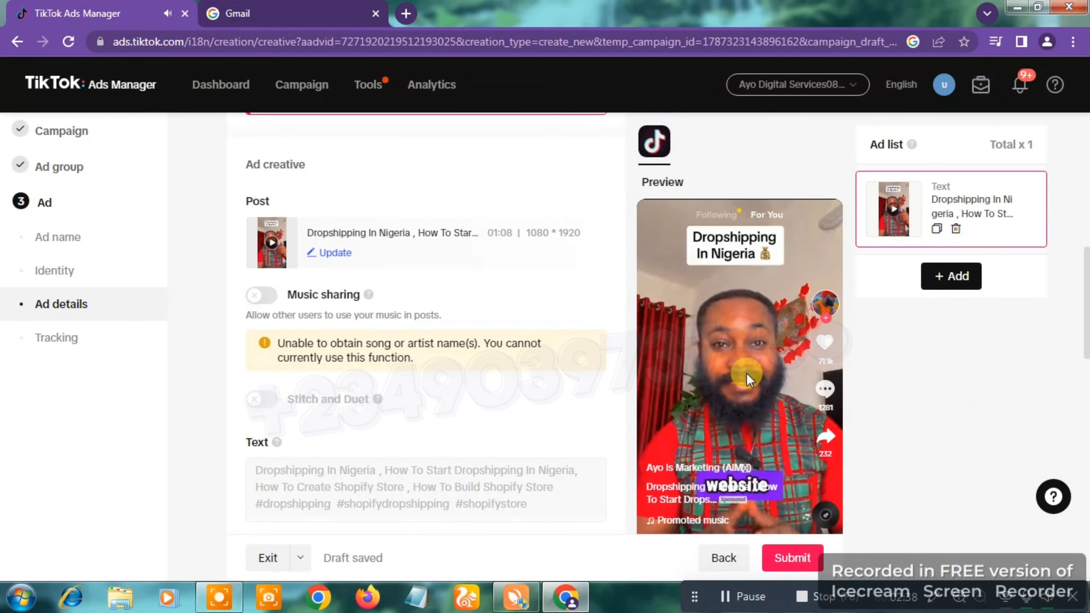
pyautogui.click(739, 382)
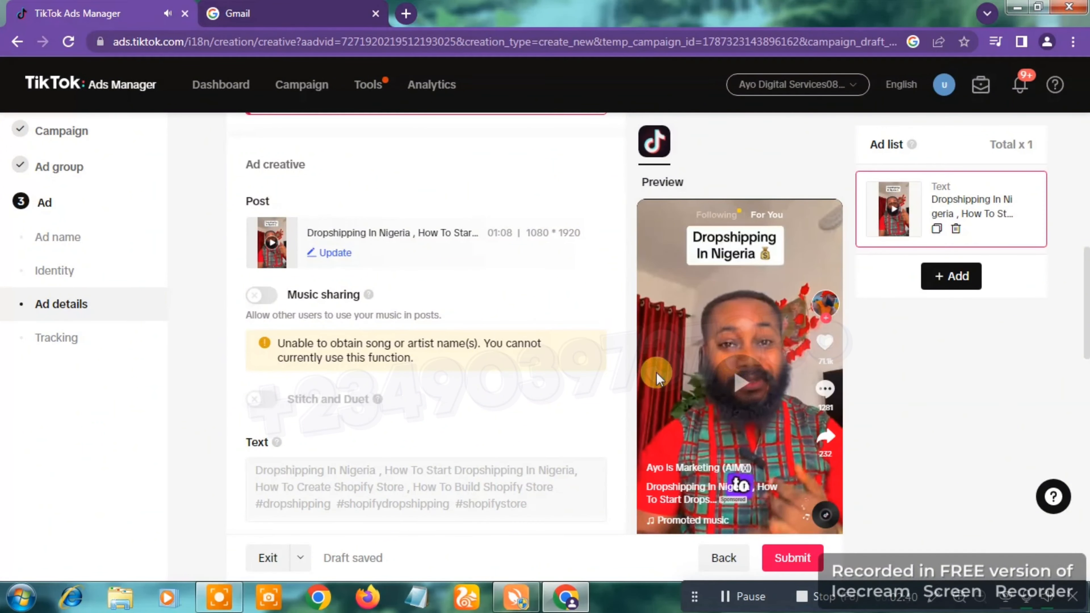
pyautogui.click(612, 357)
# Step: Agree to have the ad and its campaign performance metrics displayed in the TikTok For Business Creative Center
pyautogui.scroll(-5, 613, 356)
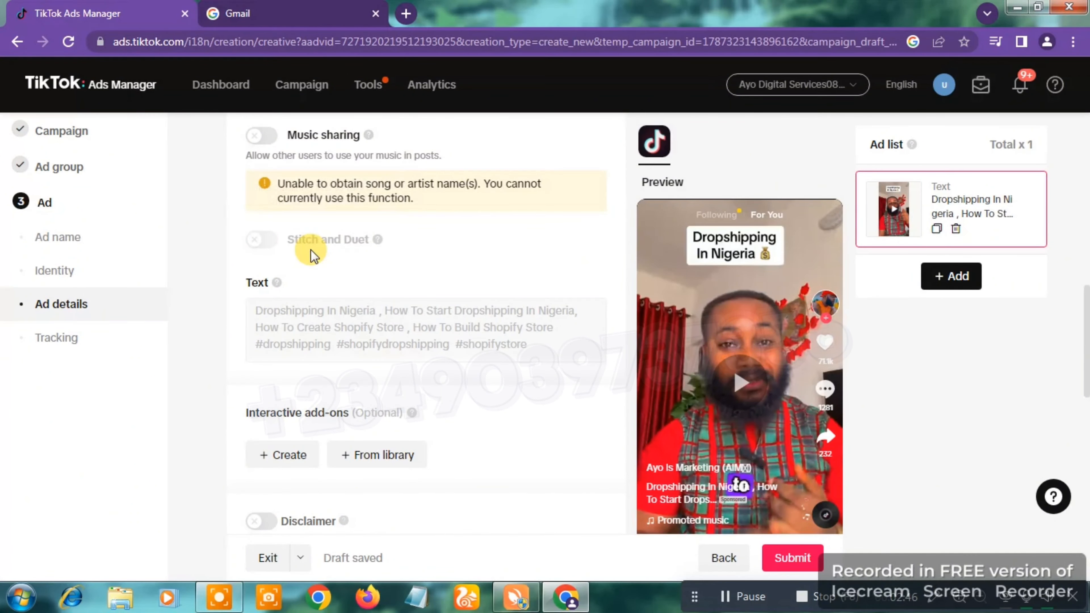
pyautogui.click(530, 278)
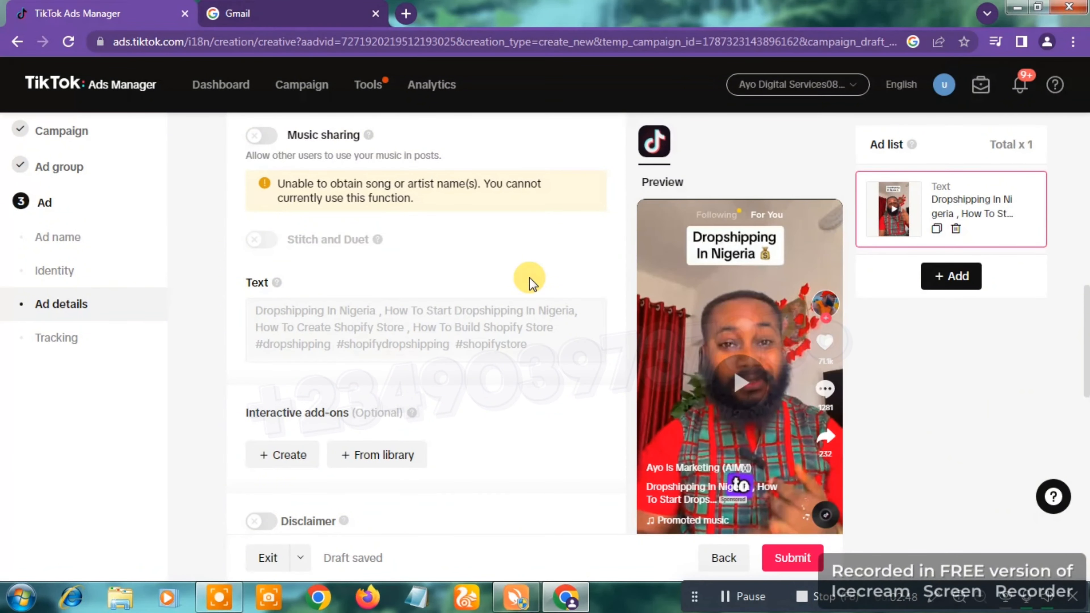
pyautogui.scroll(-1, 530, 278)
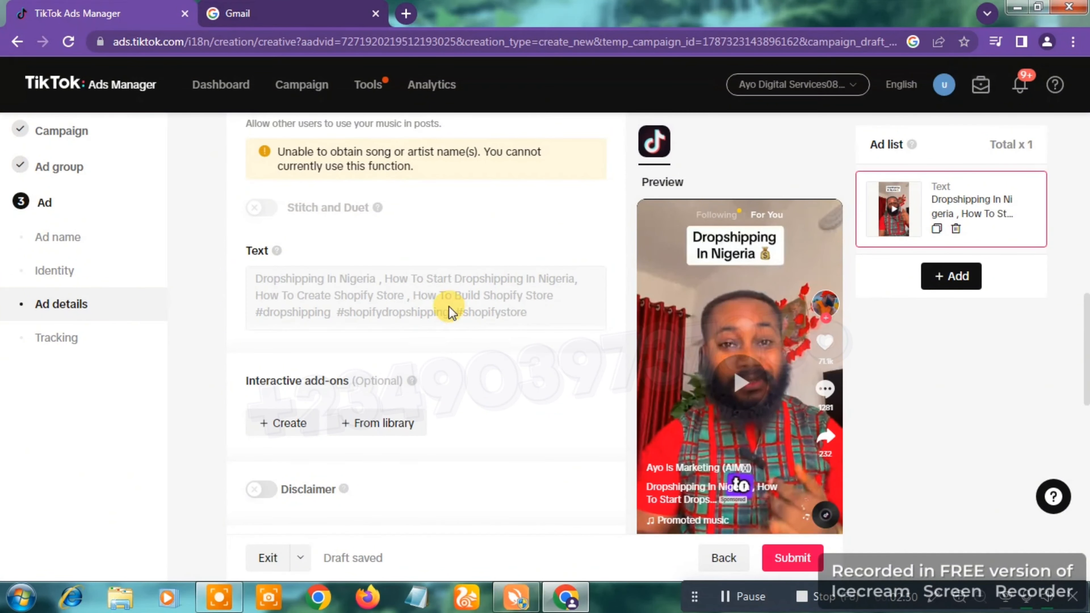
pyautogui.doubleClick(488, 295)
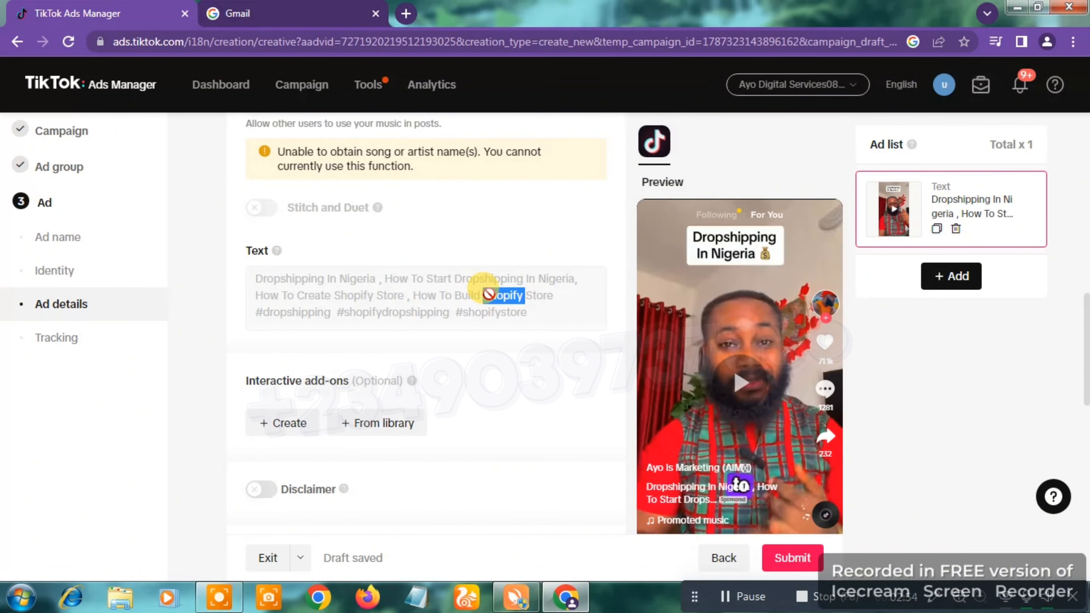
pyautogui.scroll(-1, 488, 295)
pyautogui.scroll(-3, 488, 295)
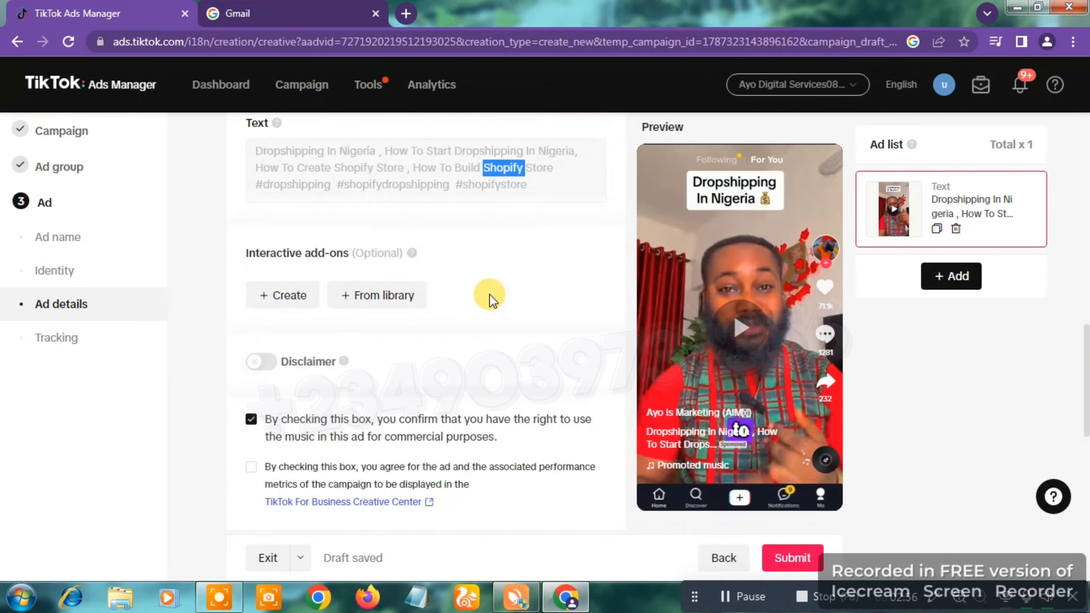
pyautogui.scroll(-2, 488, 295)
pyautogui.scroll(-3, 492, 301)
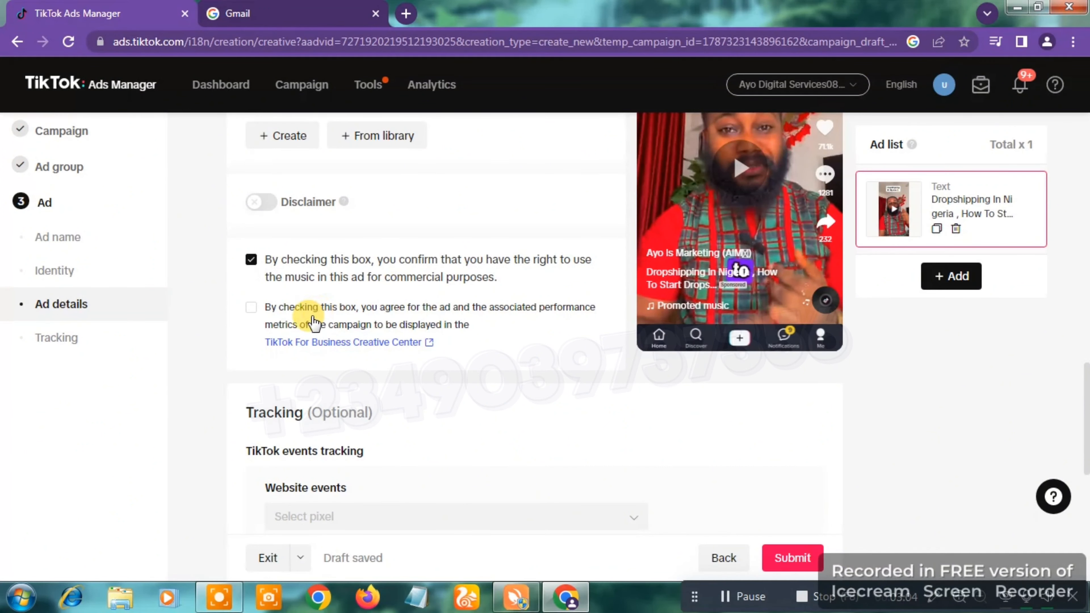
pyautogui.click(254, 309)
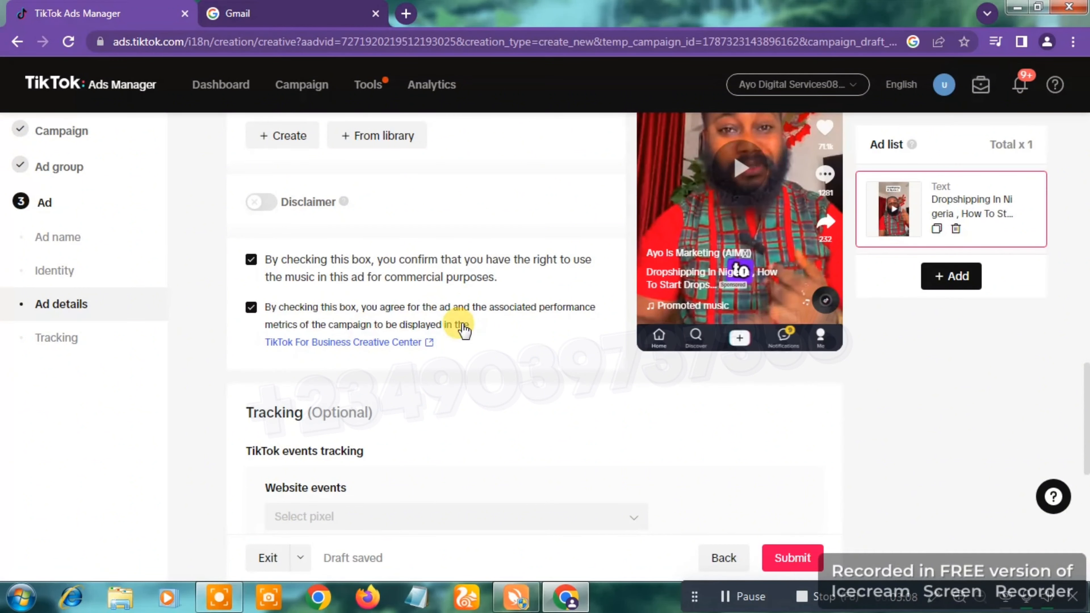
pyautogui.click(555, 346)
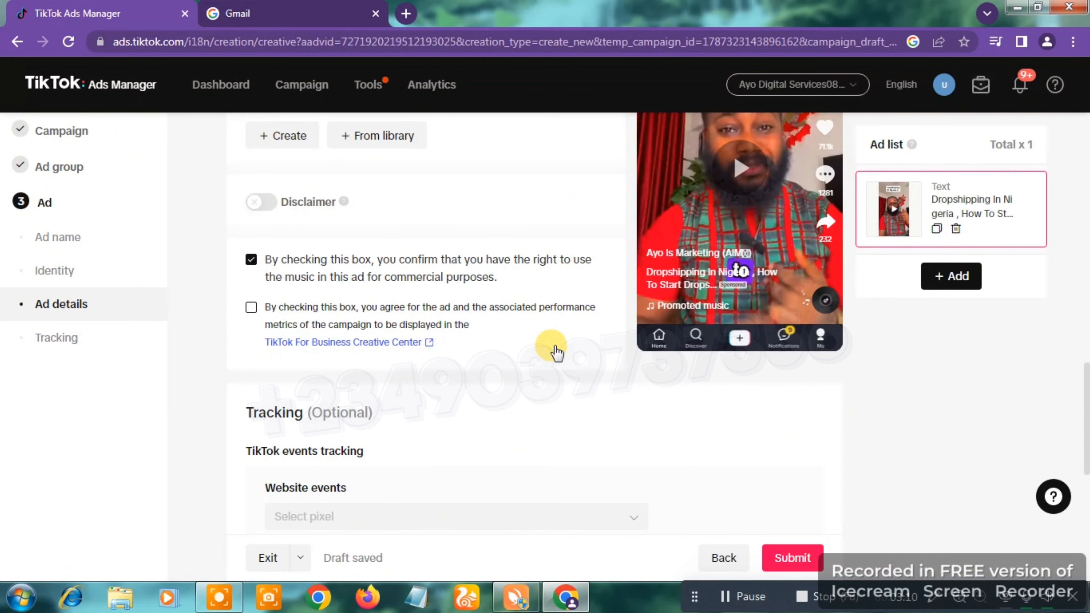
pyautogui.click(583, 368)
# Step: Leave the optional event and third-party tracking settings blank and submit the ad
pyautogui.scroll(-2, 606, 376)
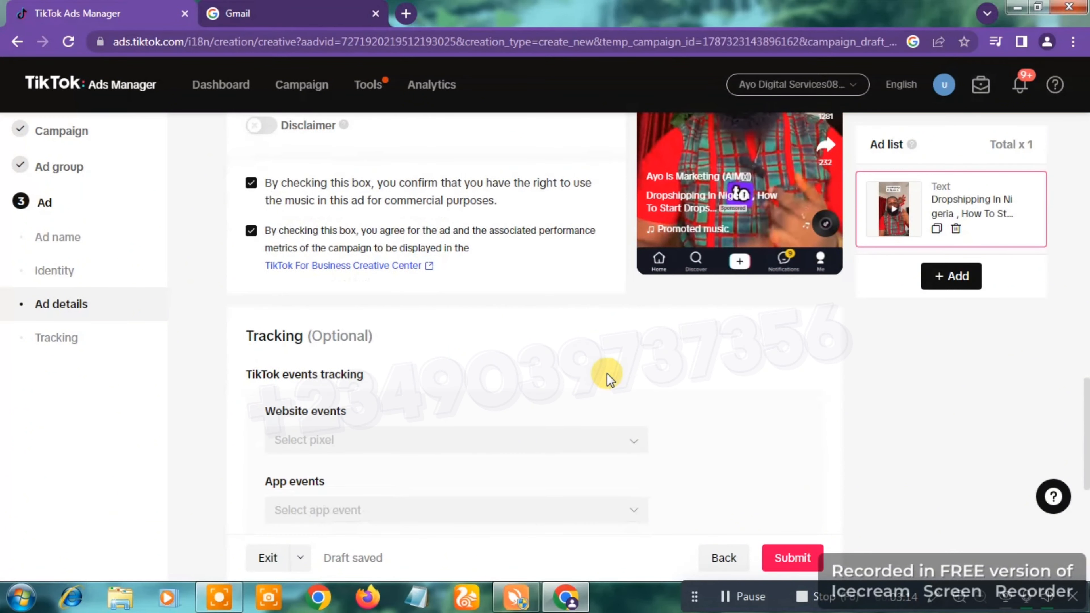
pyautogui.scroll(-7, 606, 378)
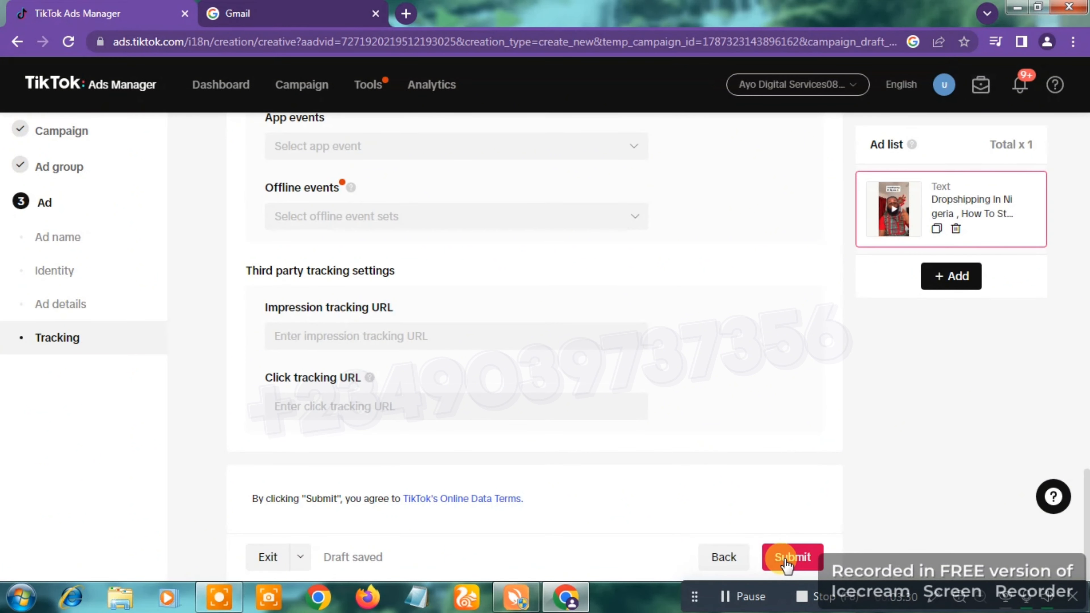
pyautogui.click(786, 564)
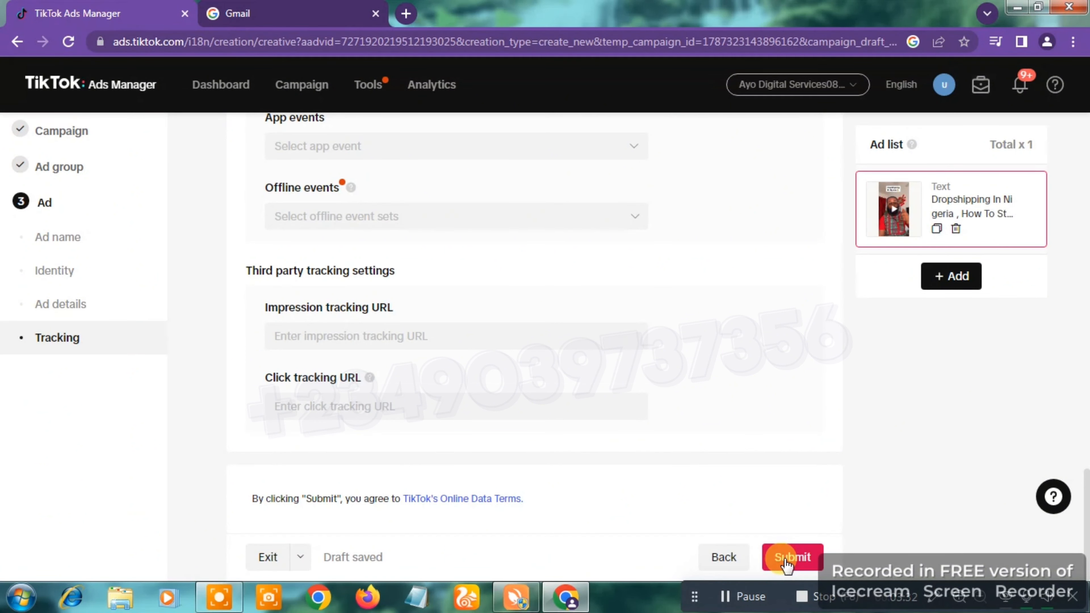